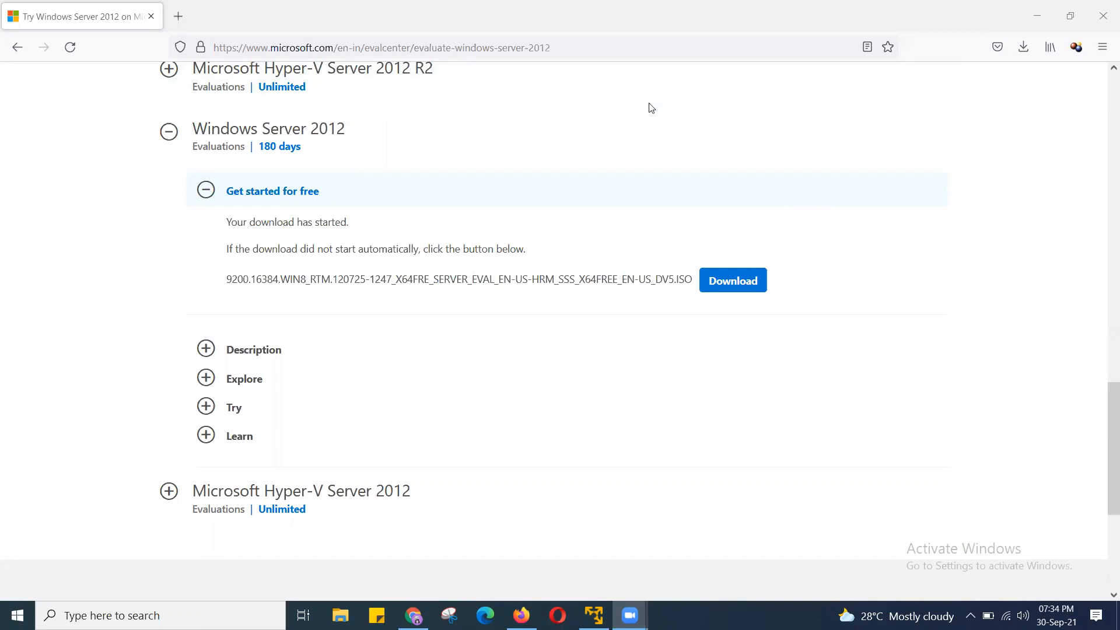
- Collapse 'Get started for free' and reopen the Windows Server 2012 entry
key(ctrl+l)
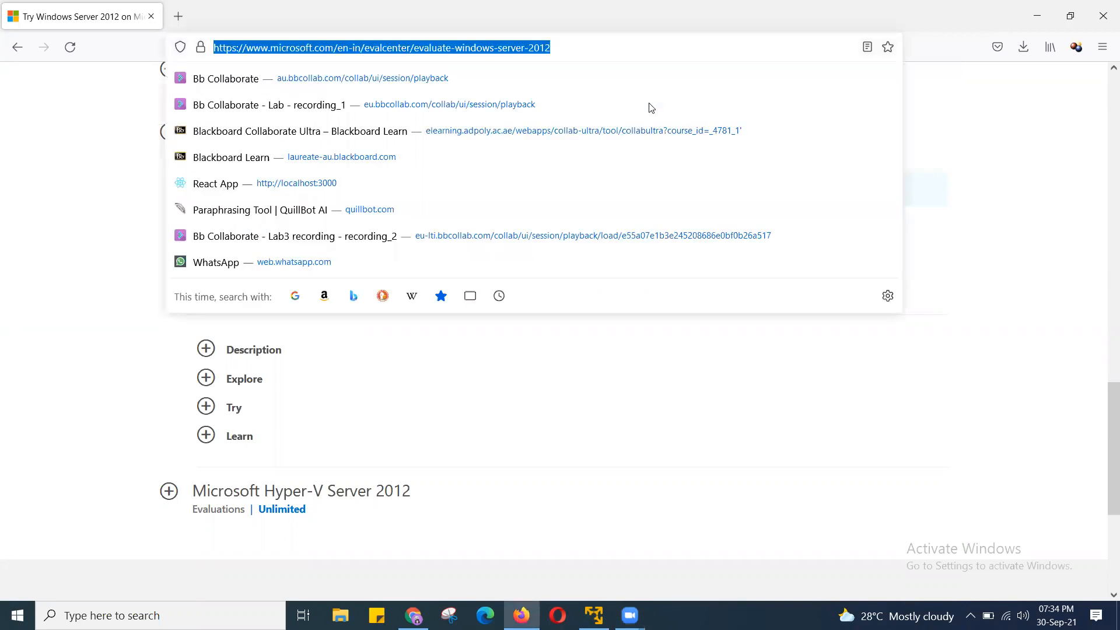
click(107, 143)
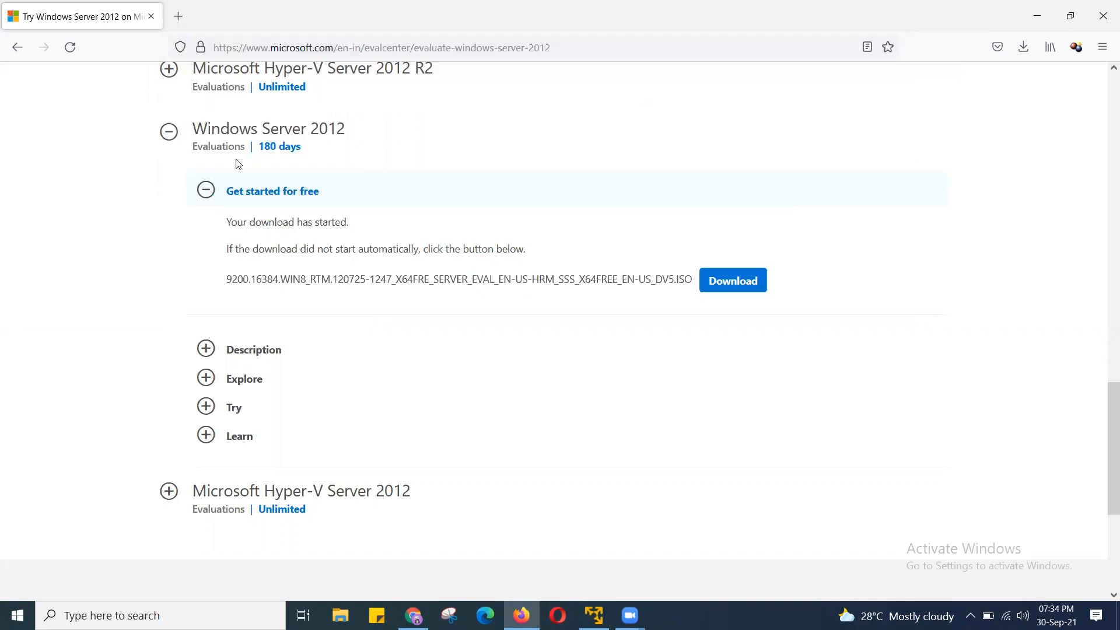
scroll(316, 208, up, 1)
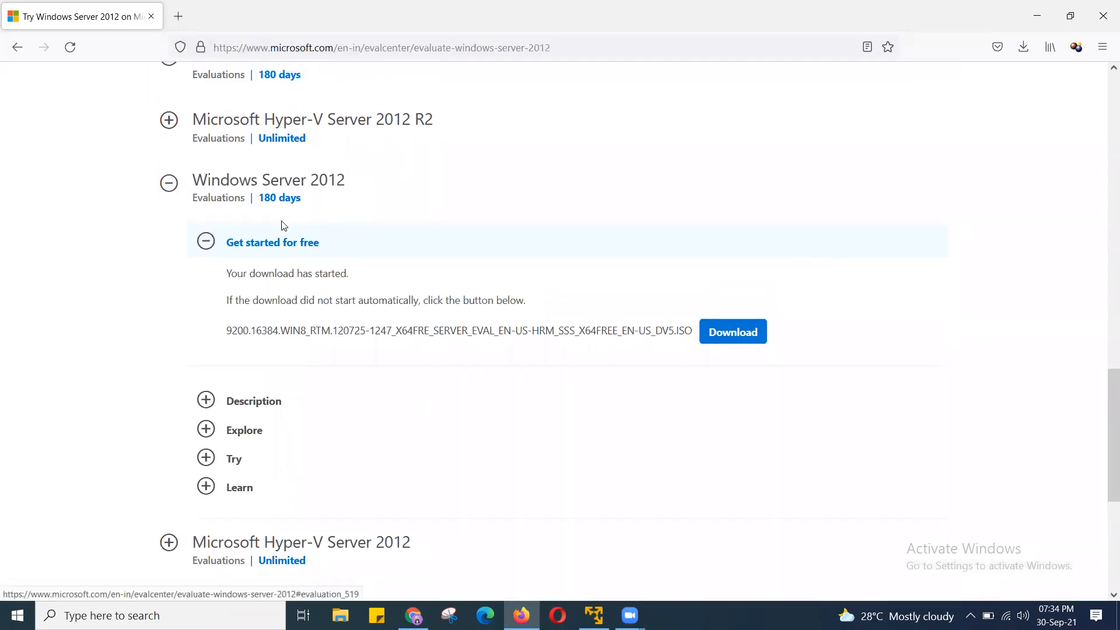
click(206, 242)
click(168, 182)
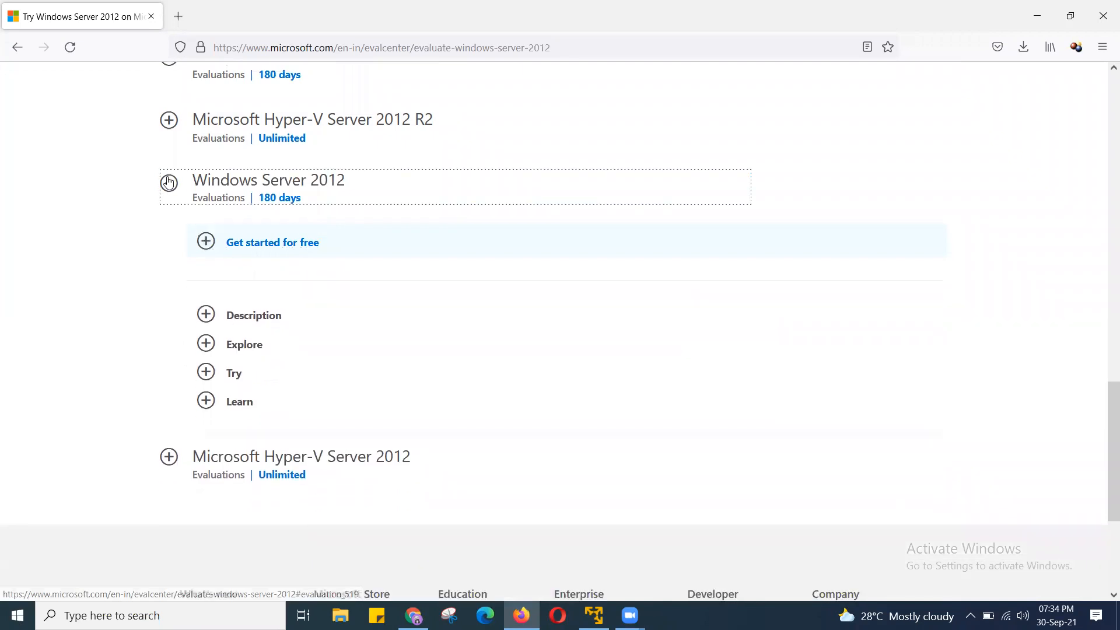
- Reload the evaluation page, dismiss the survey popup, and bring the ISO/VHD choice into view
click(68, 42)
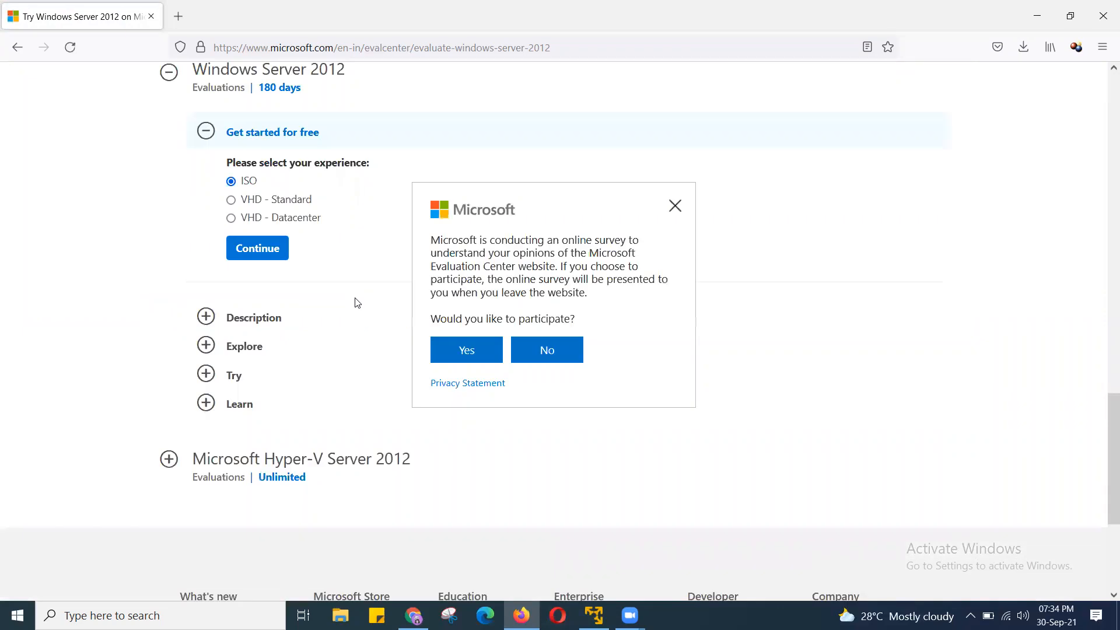
scroll(357, 302, up, 1)
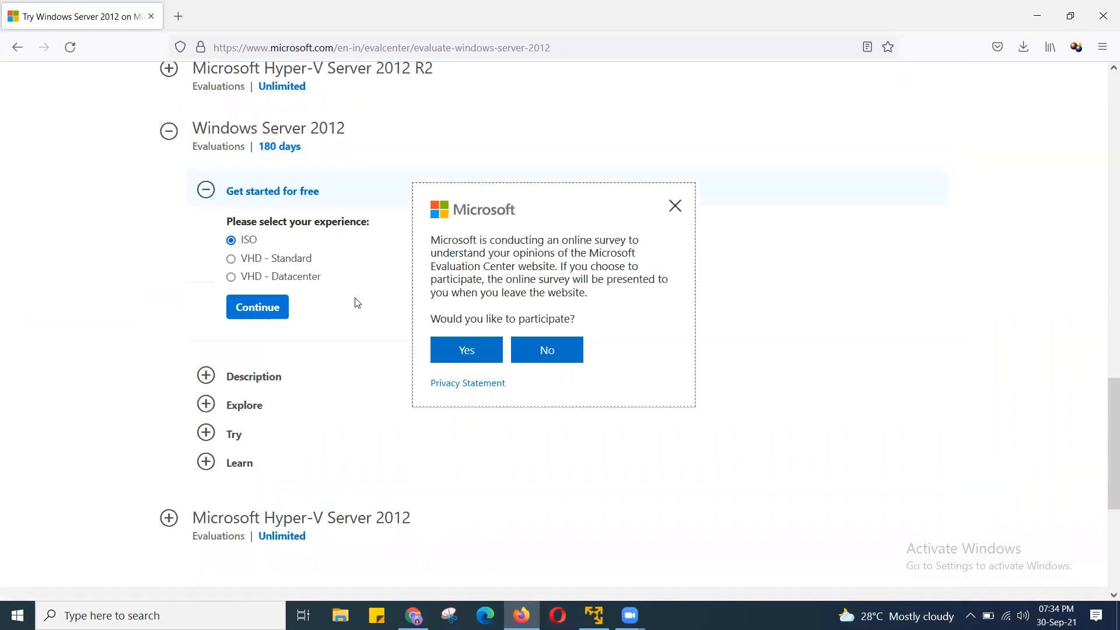
click(675, 206)
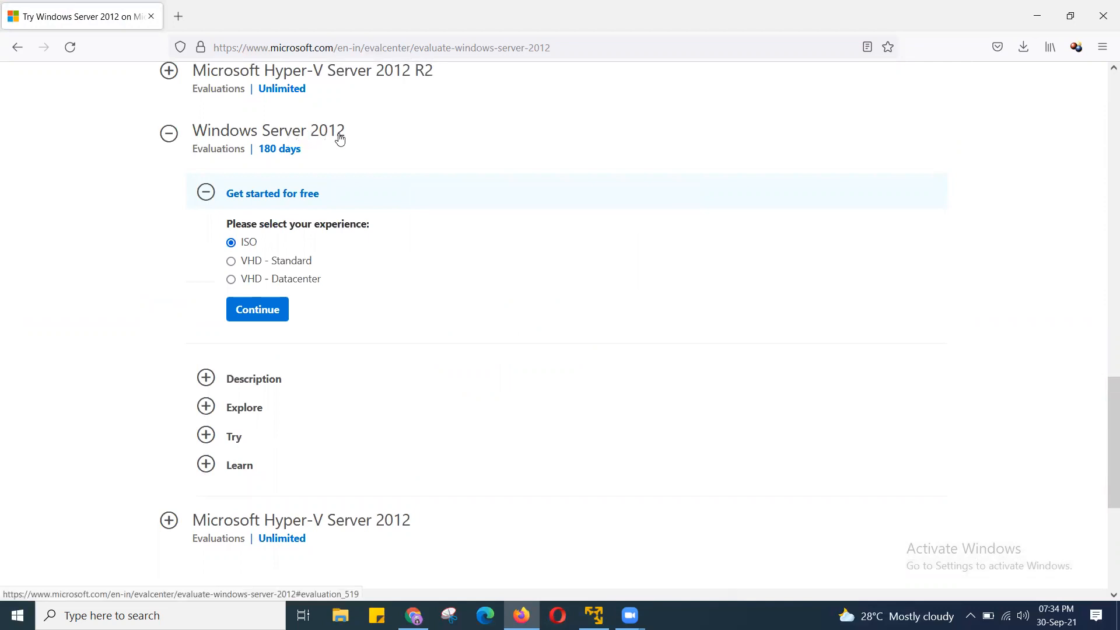
scroll(236, 202, up, 1)
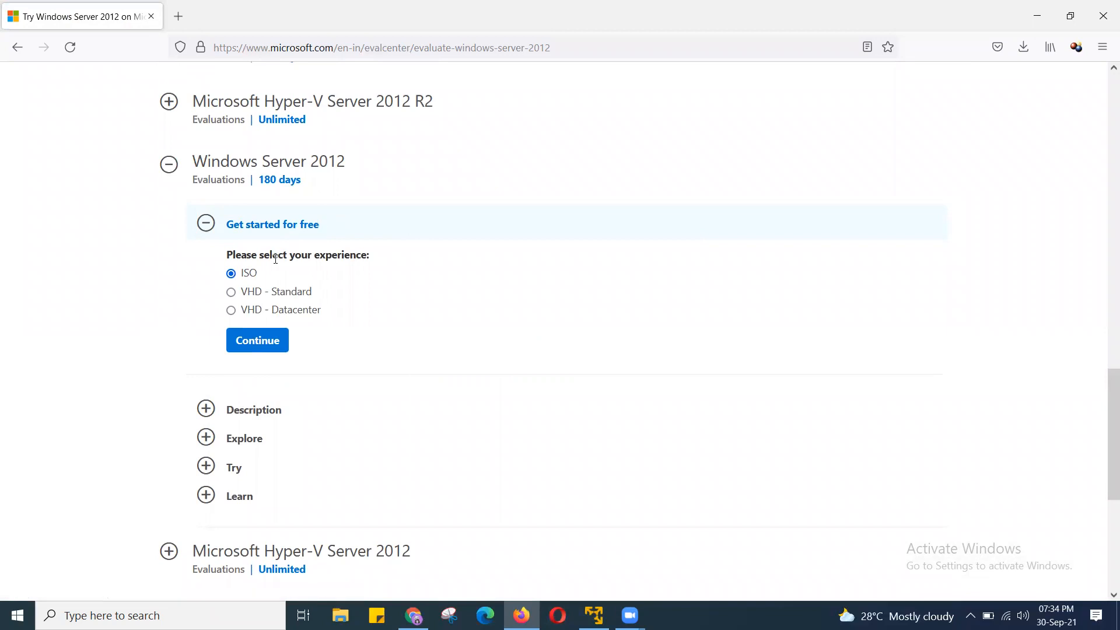
- Continue with the ISO option and submit the prefilled registration form
click(264, 339)
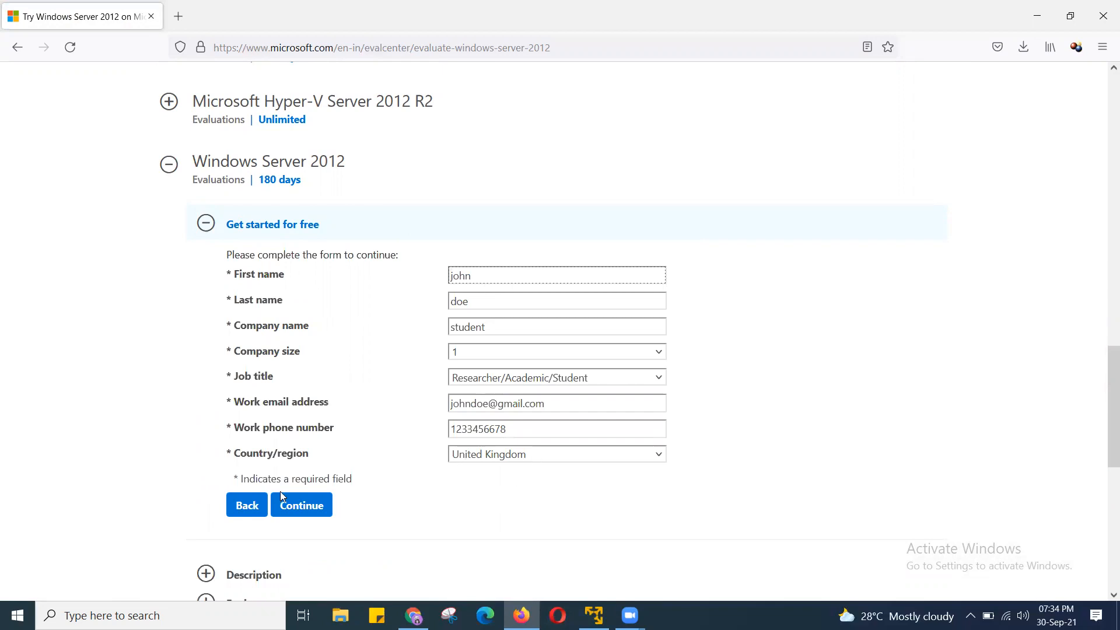
click(300, 507)
scroll(300, 508, down, 1)
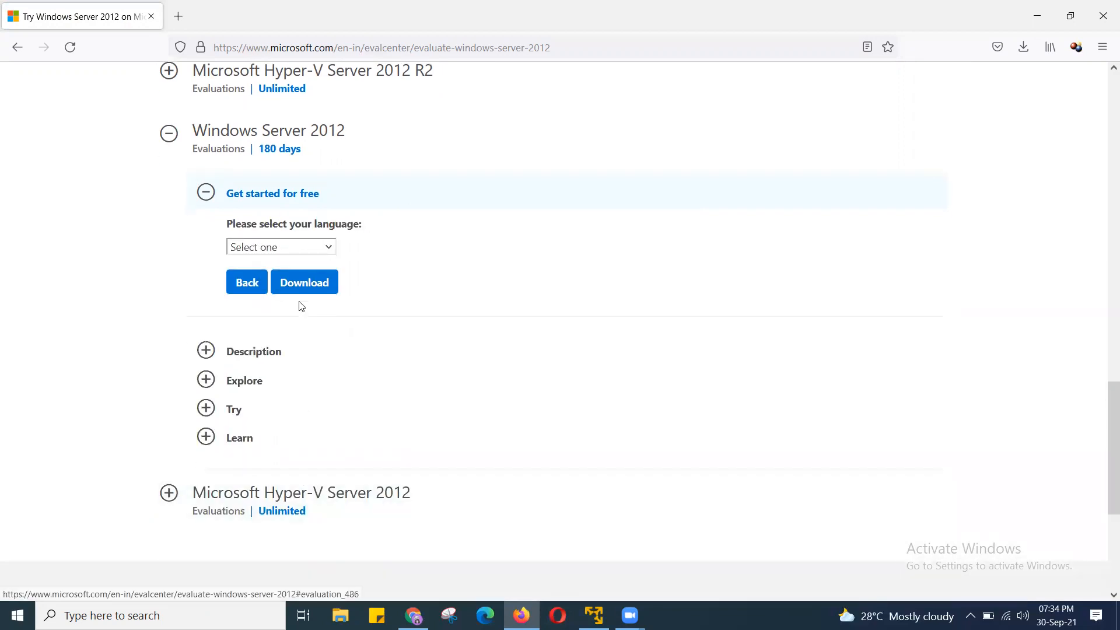
- Download the English ISO with Save File, cancelling the other in-progress download
click(280, 252)
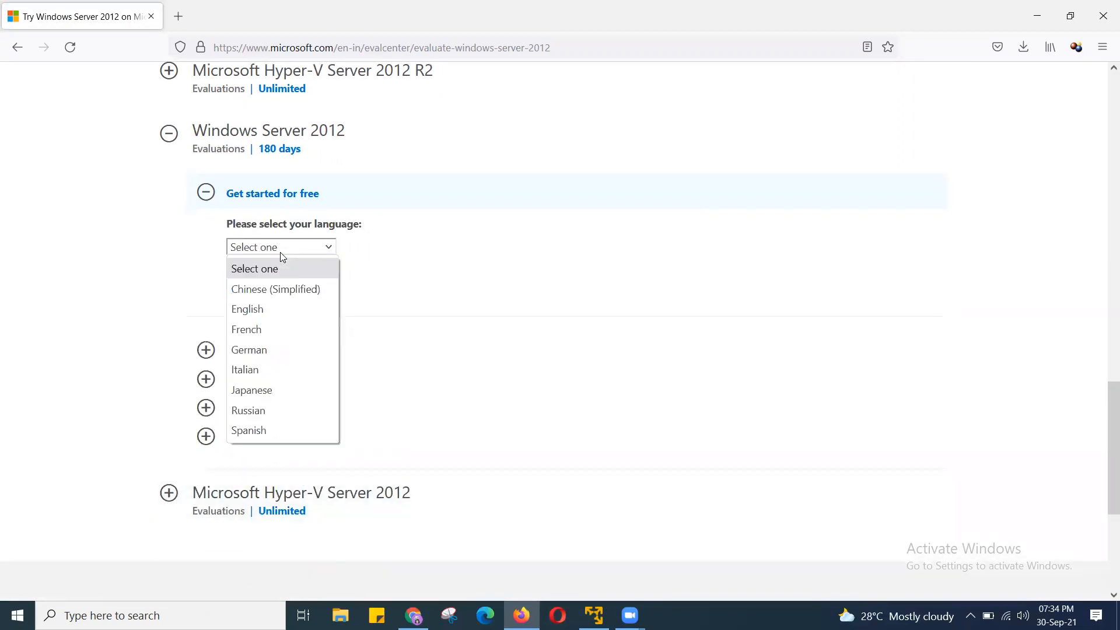
click(261, 307)
click(293, 284)
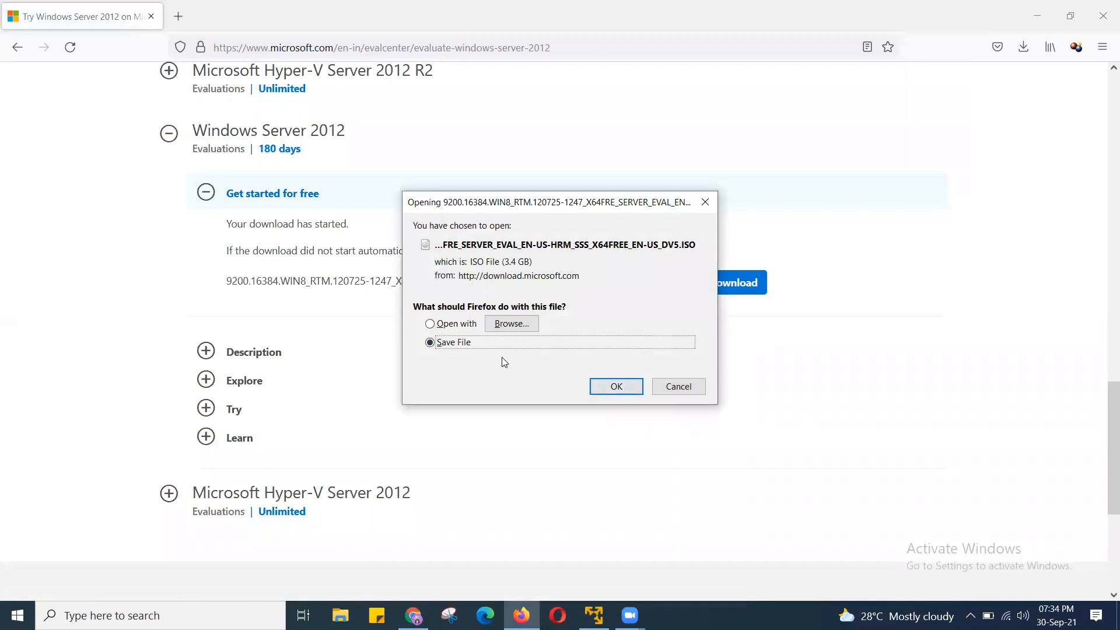
click(624, 388)
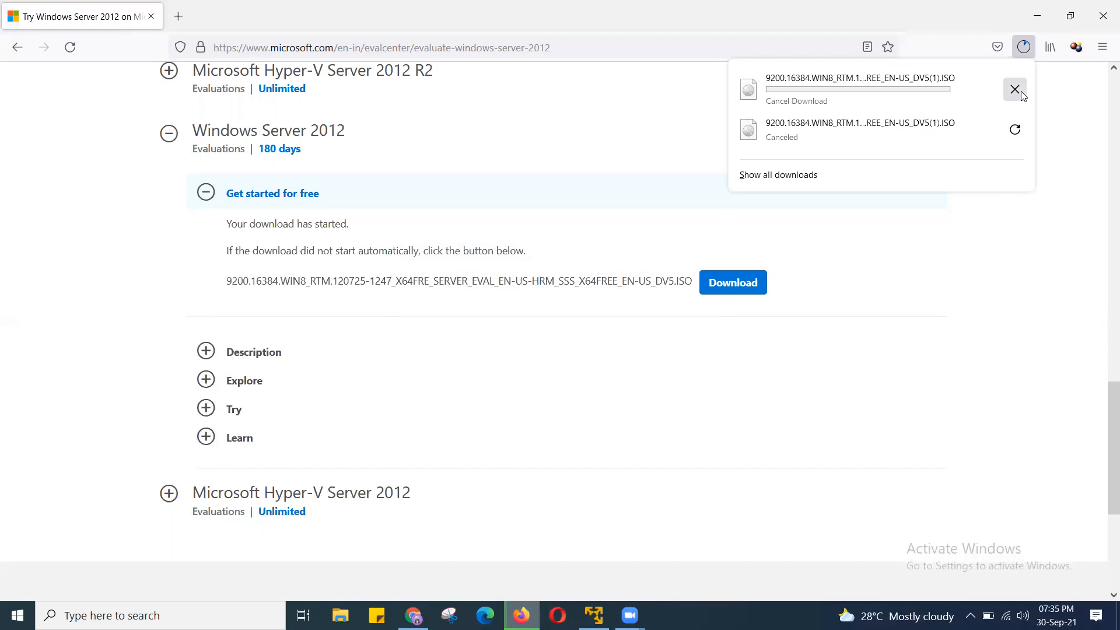
click(1015, 90)
- Switch to VMware Player and launch the New Virtual Machine Wizard from the Home page
click(594, 615)
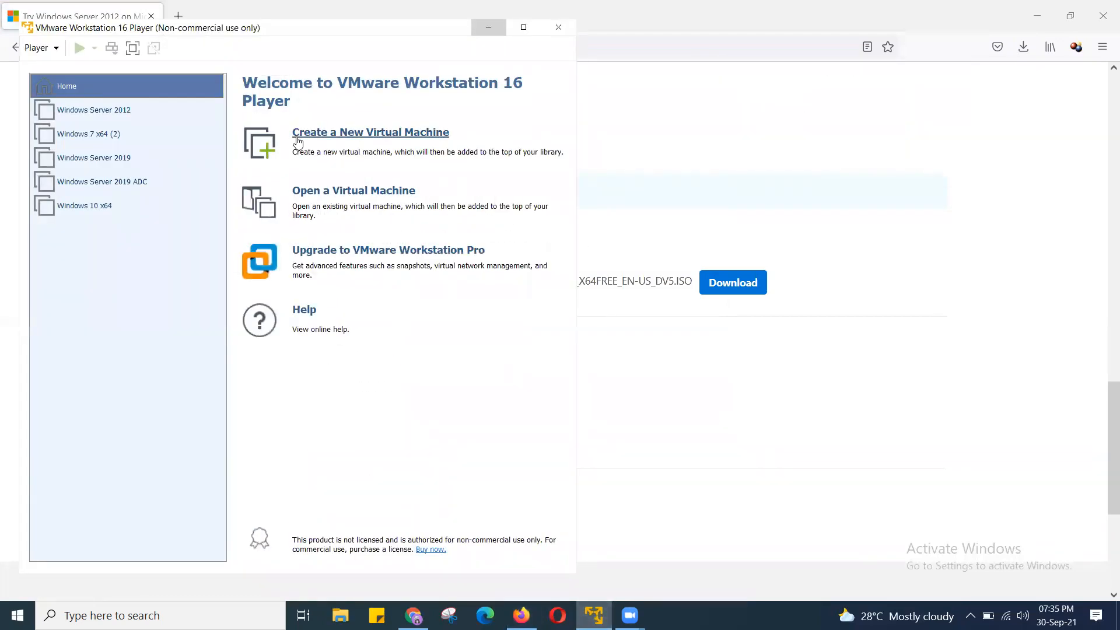
click(124, 111)
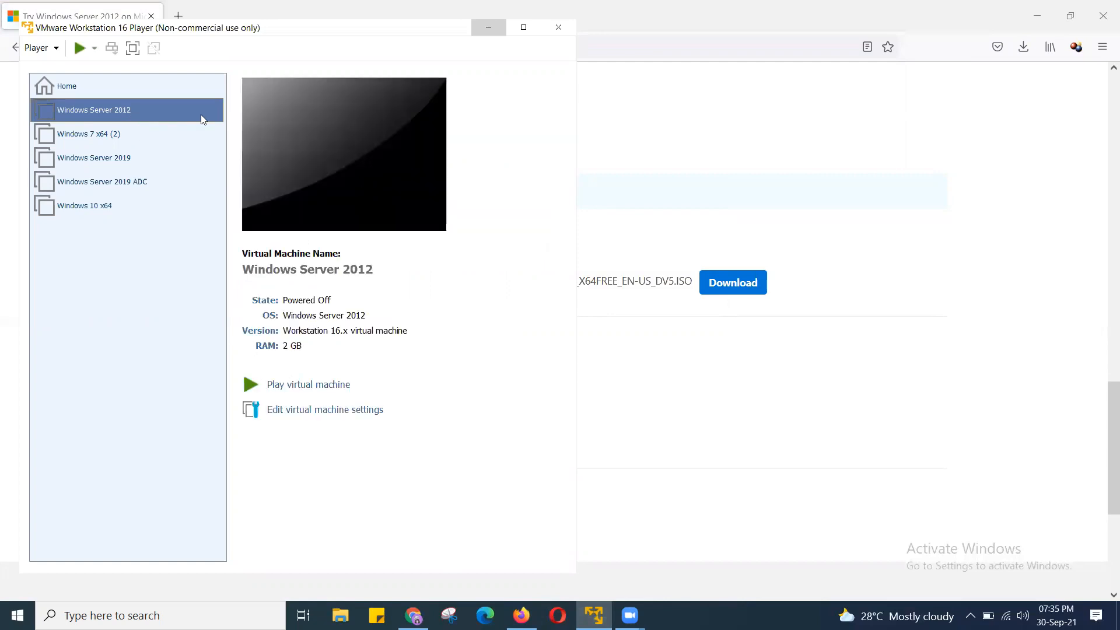
click(122, 83)
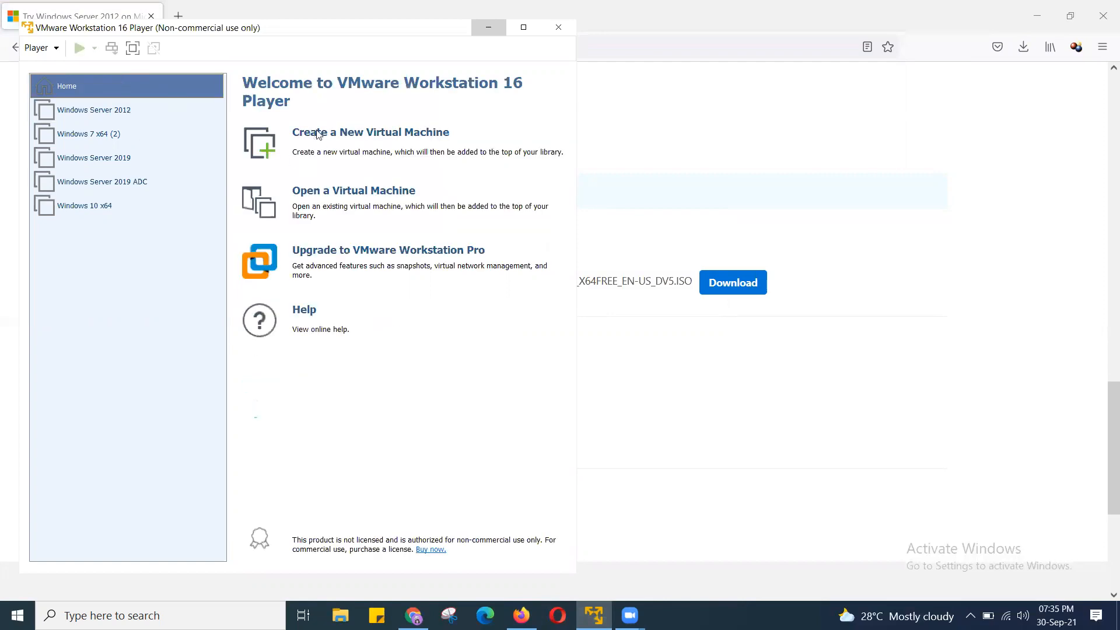
click(370, 132)
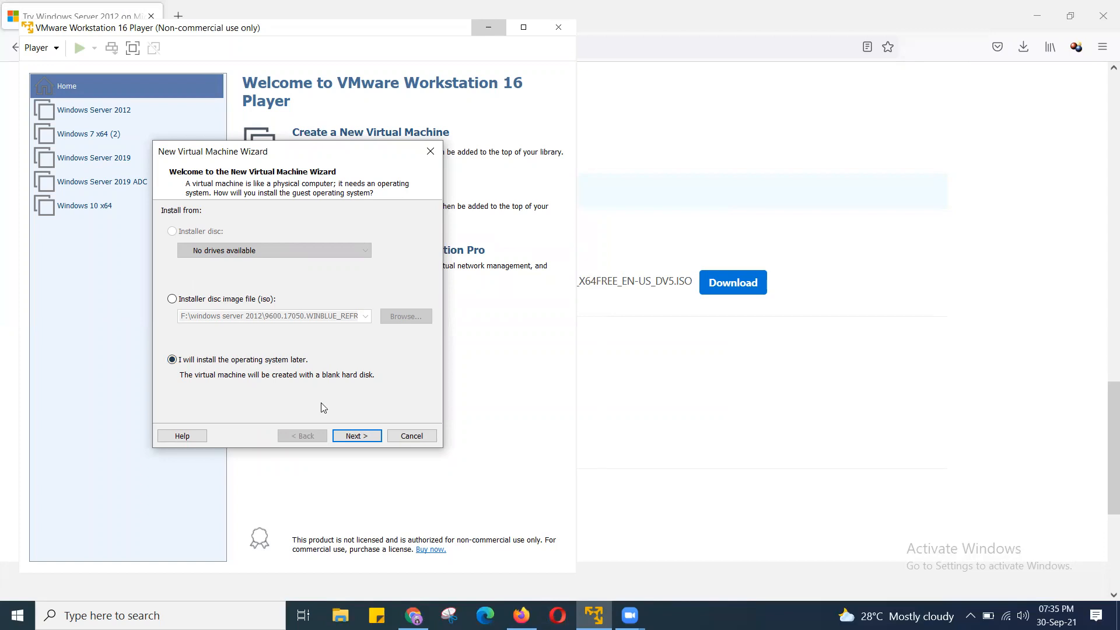
- Finish the wizard as Microsoft Windows / Windows Server 2012, named 'Windows Server 2012 (2)', default disk
click(361, 439)
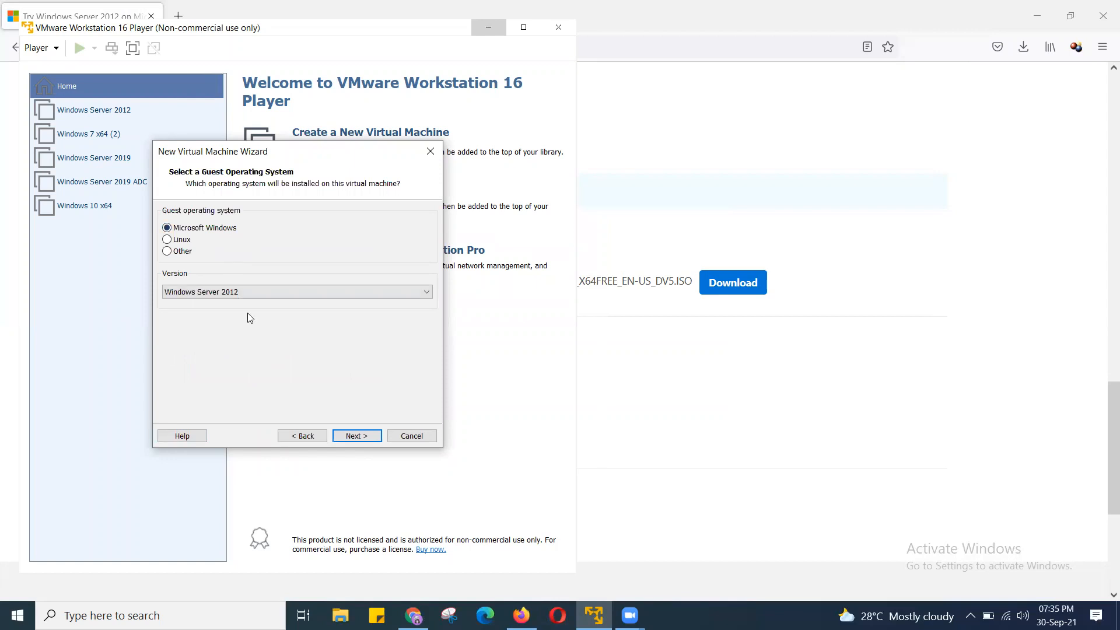
click(258, 291)
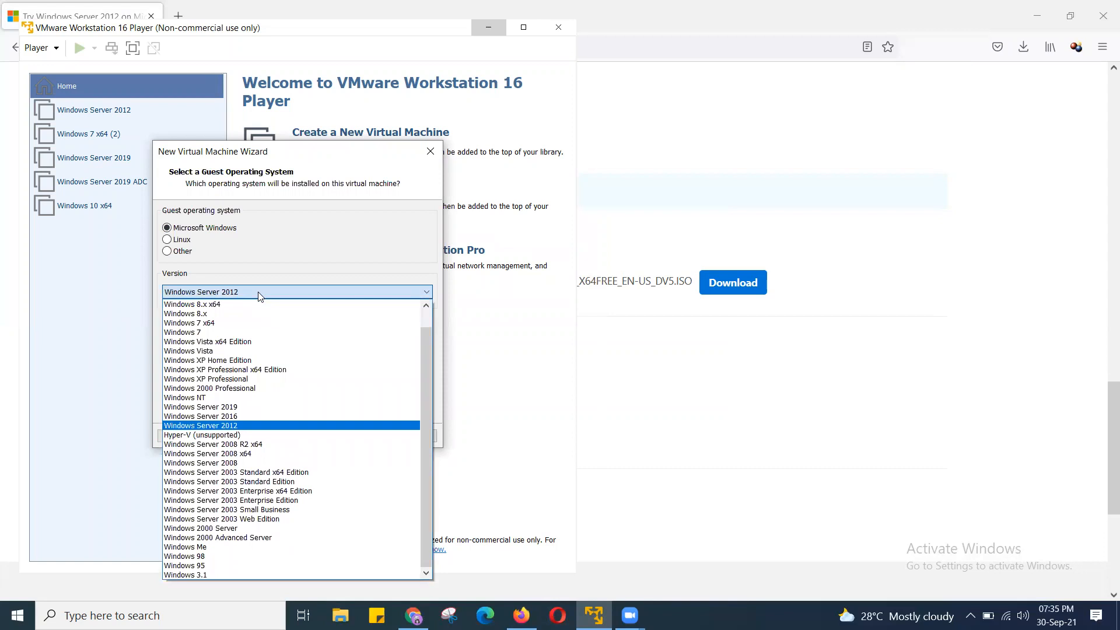
click(303, 253)
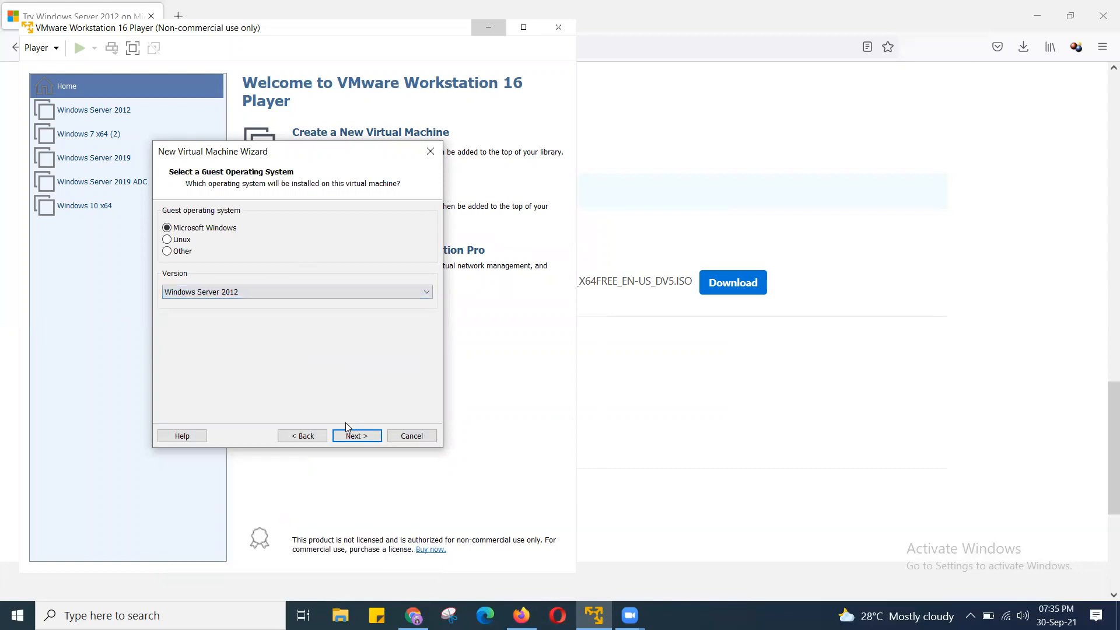
click(352, 436)
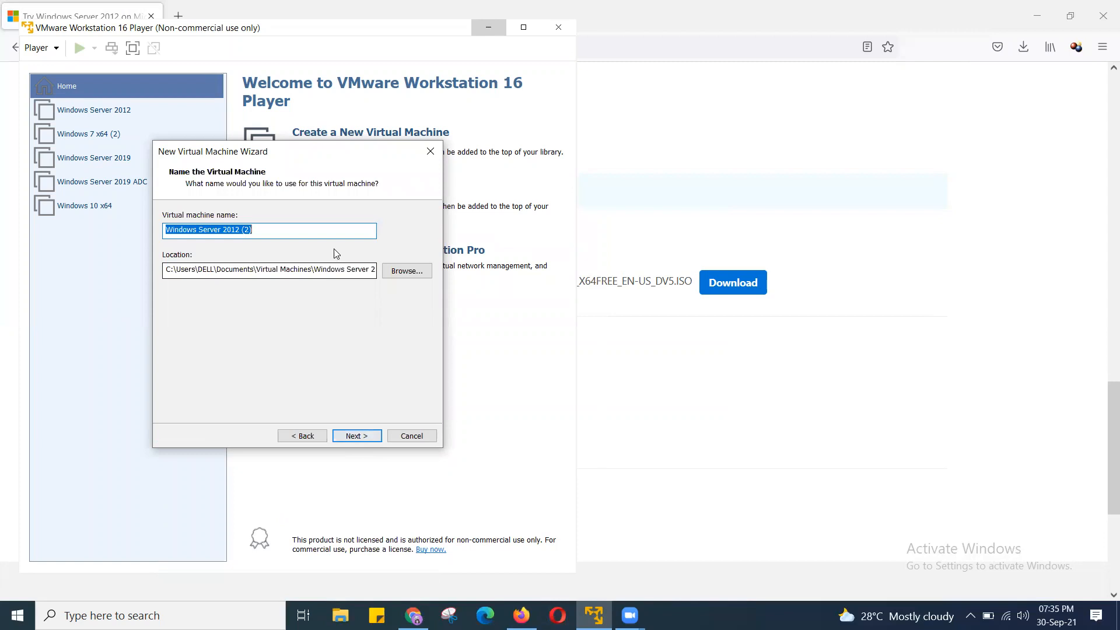
click(322, 229)
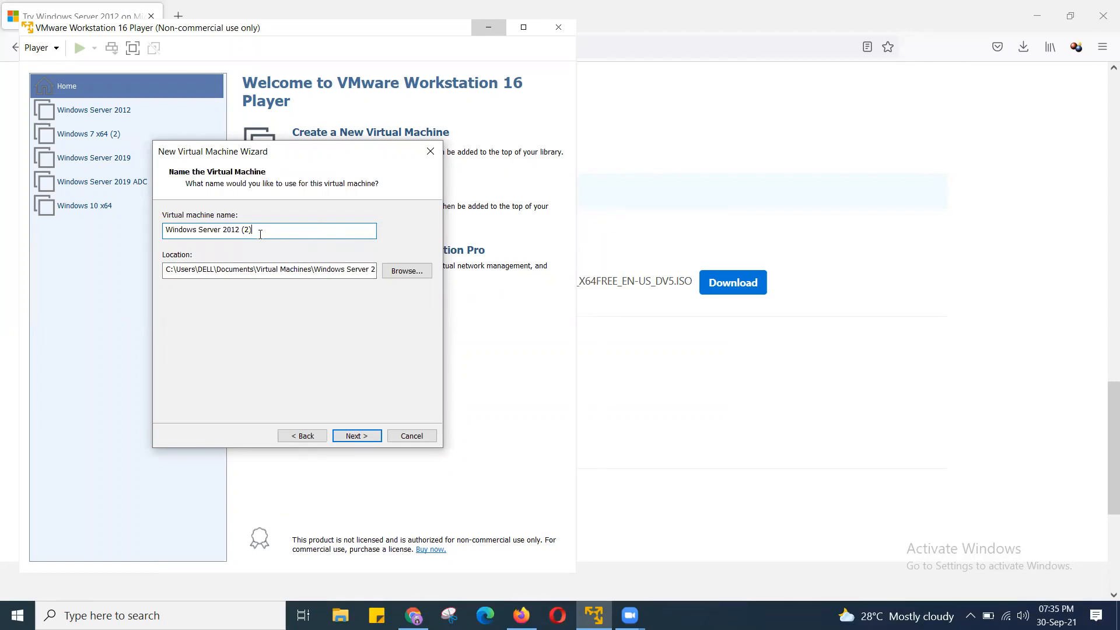
click(368, 438)
click(367, 438)
click(368, 438)
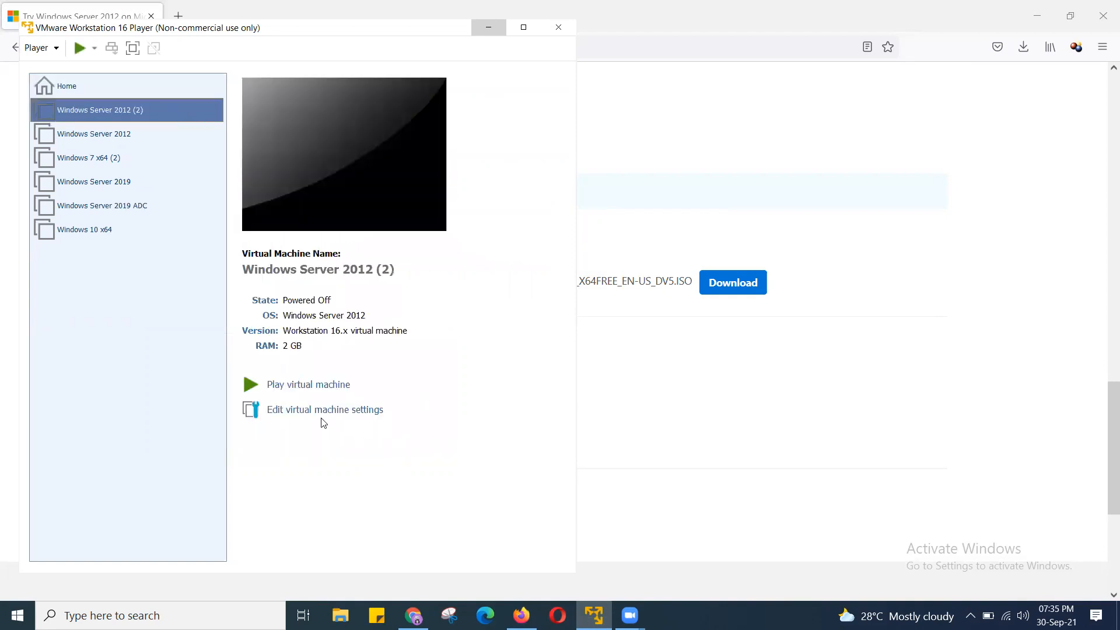
- Set the CD/DVD (SATA) drive to the 9600.17050 ISO in F:\windows server 2012
click(343, 414)
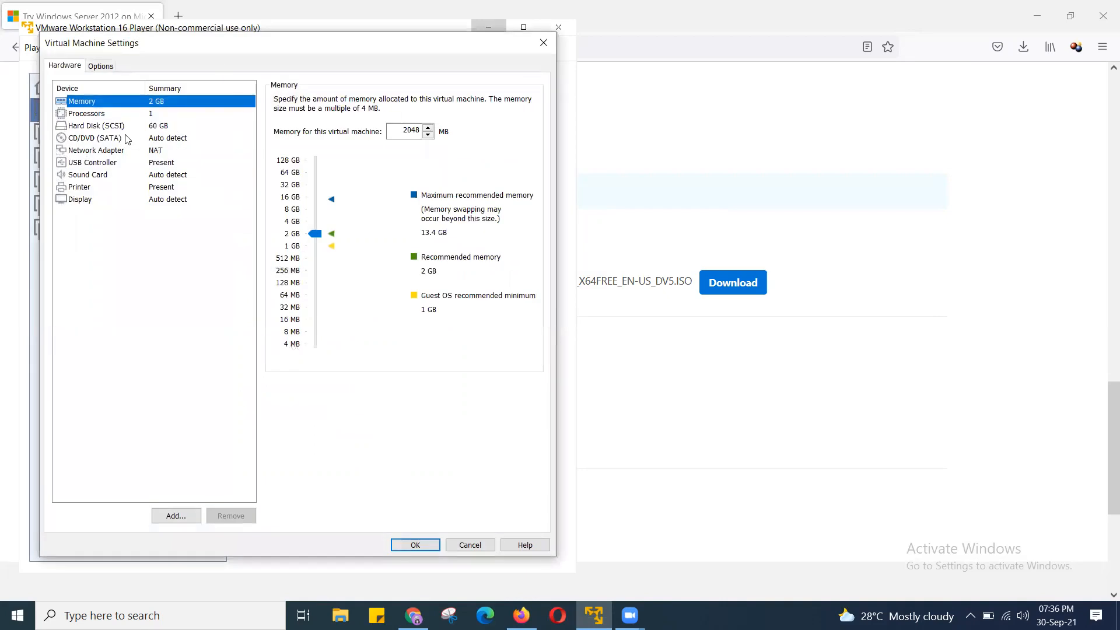
click(127, 139)
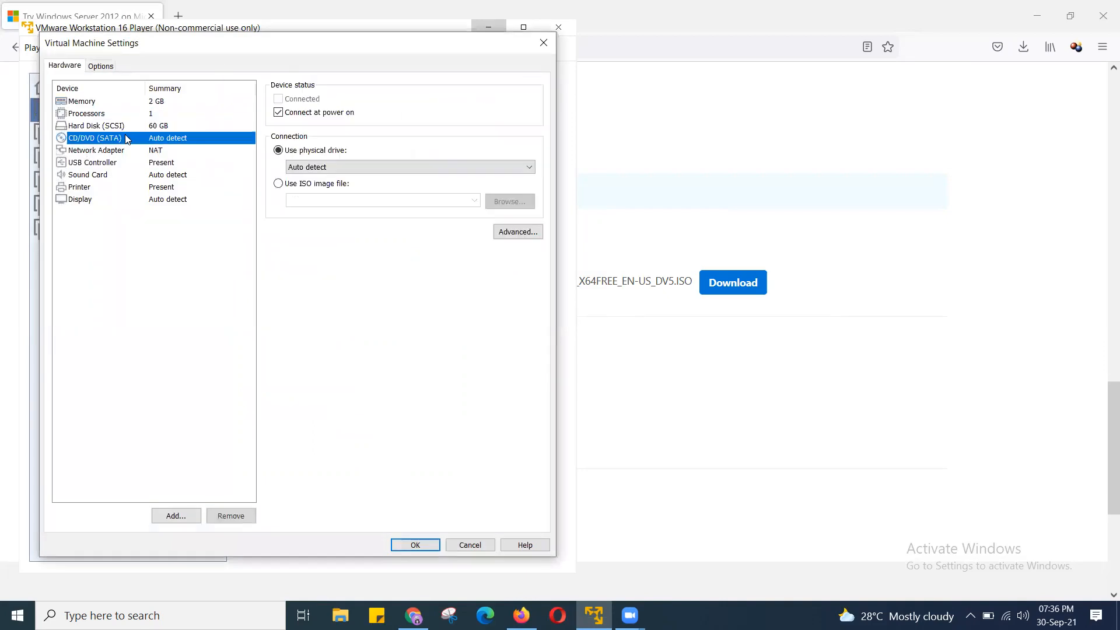
click(286, 184)
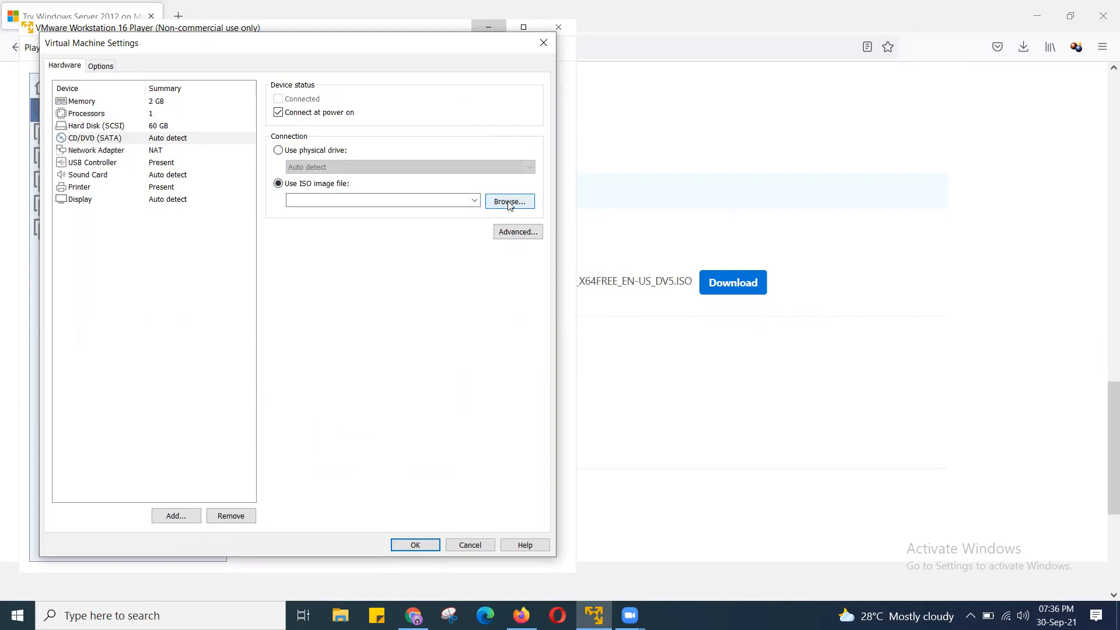
click(509, 202)
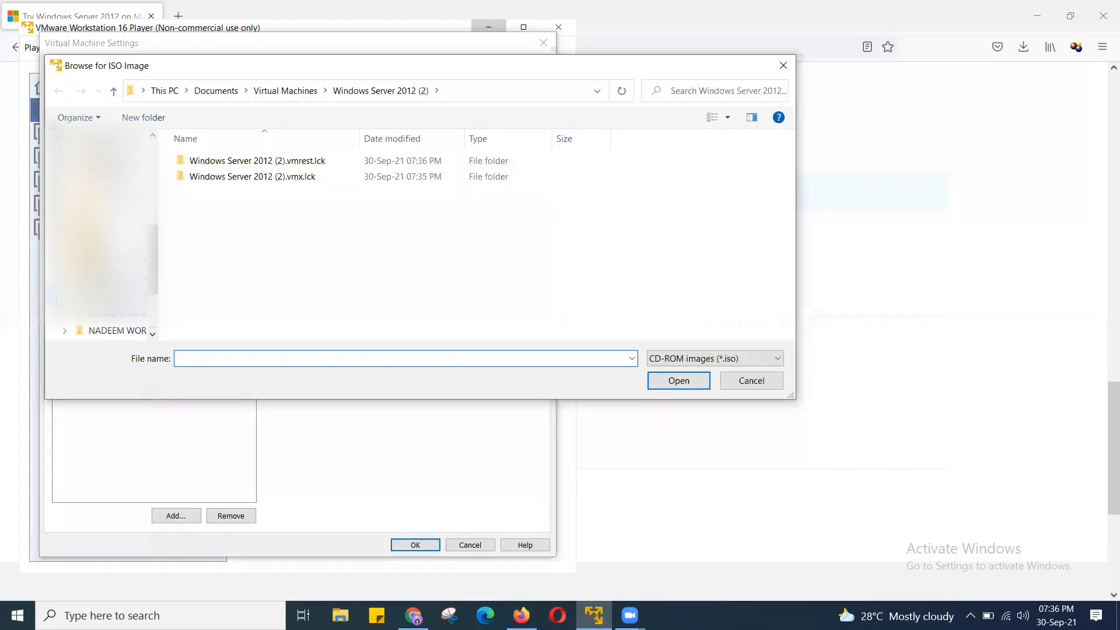
scroll(111, 286, down, 3)
click(112, 295)
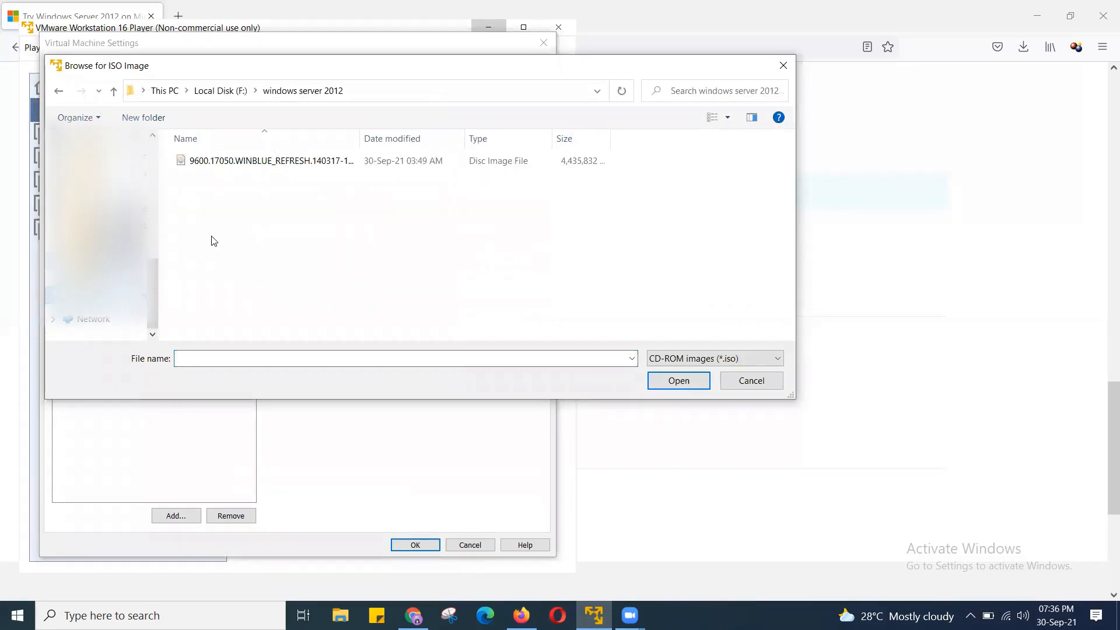
click(277, 162)
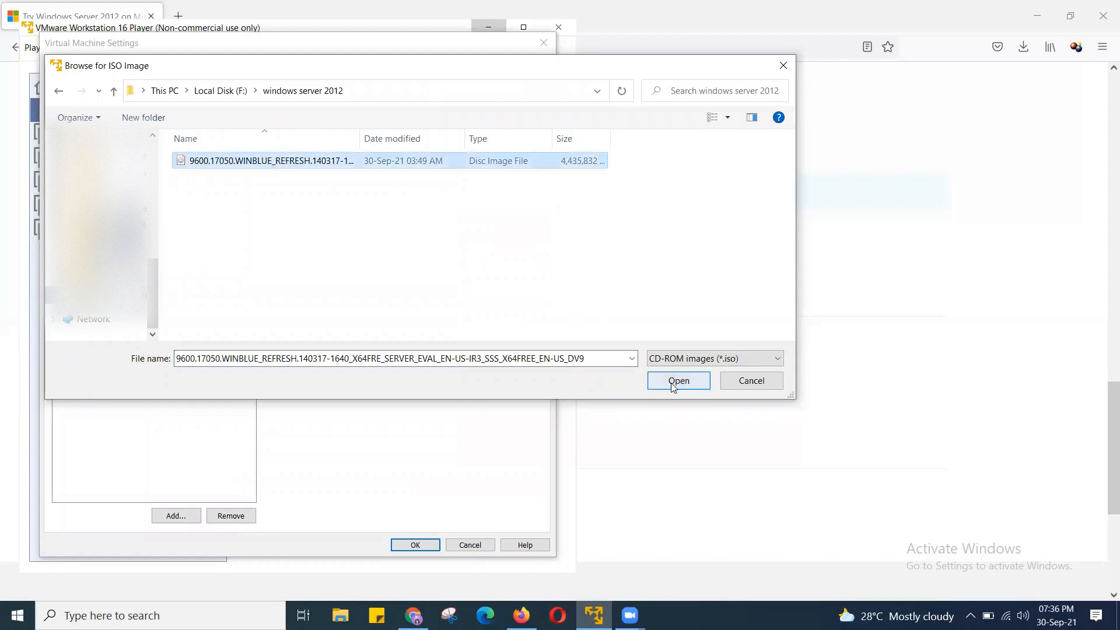
click(677, 382)
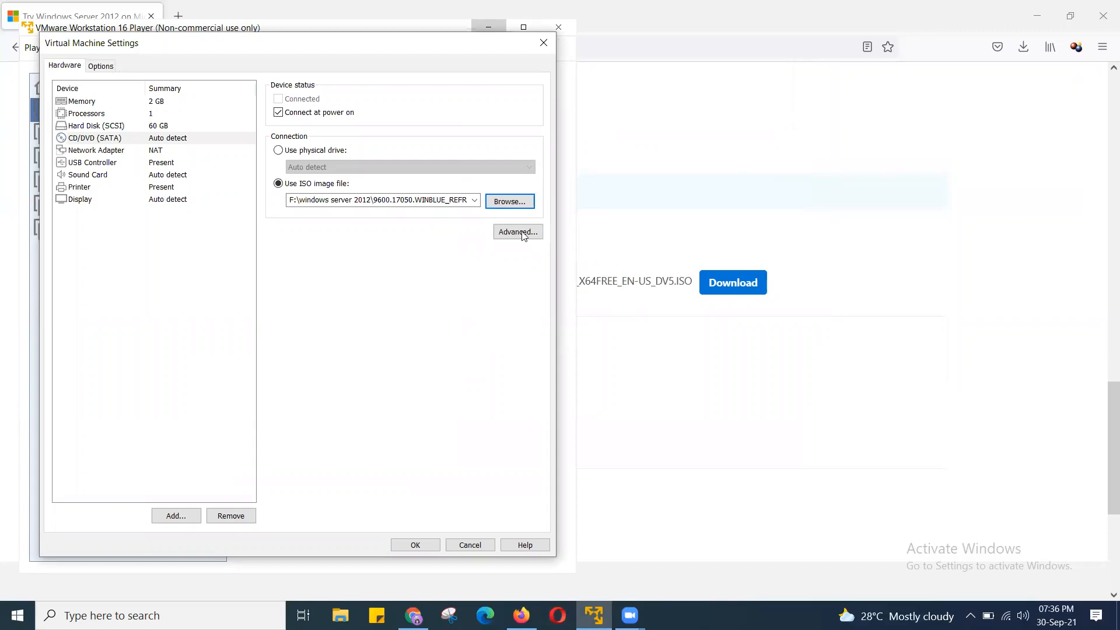
click(510, 201)
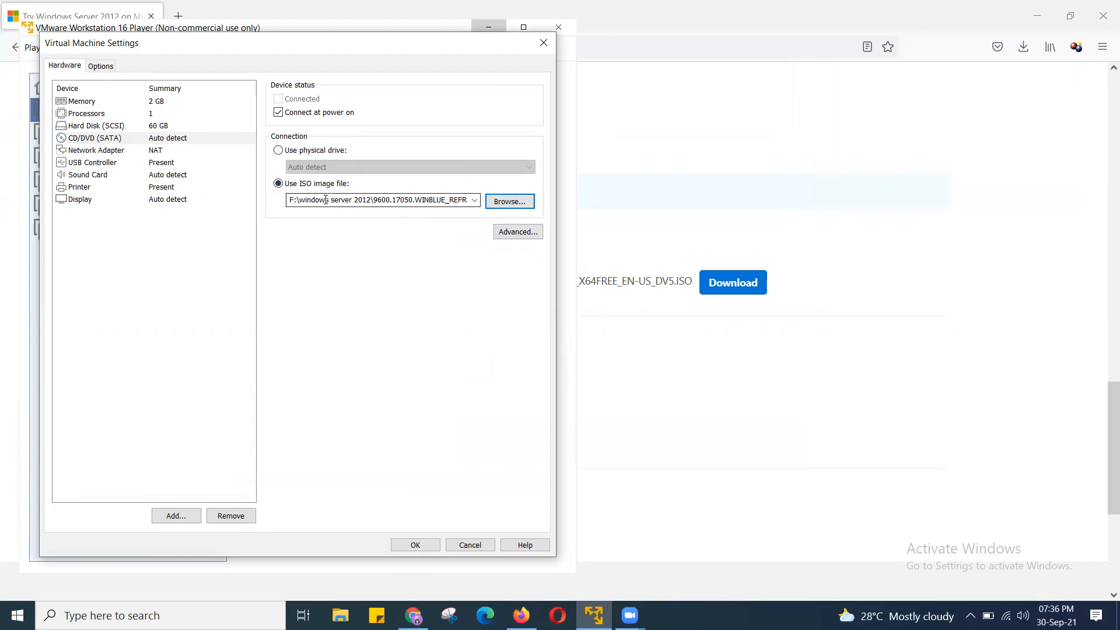
- Save the settings, power on Windows Server 2012 (2), and capture input in its console
click(415, 545)
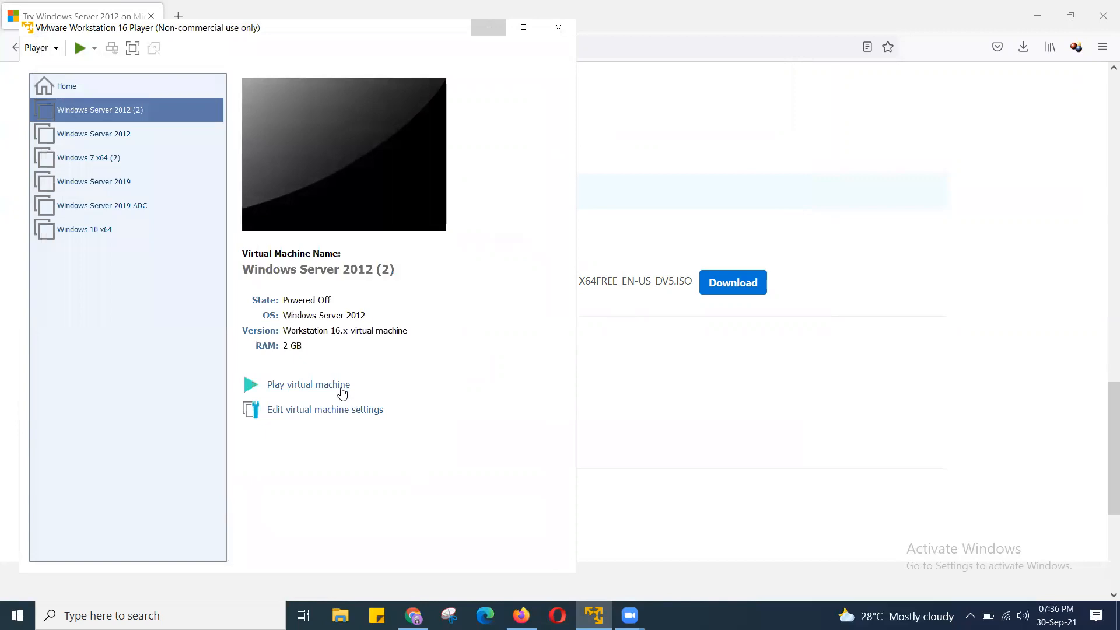
click(341, 386)
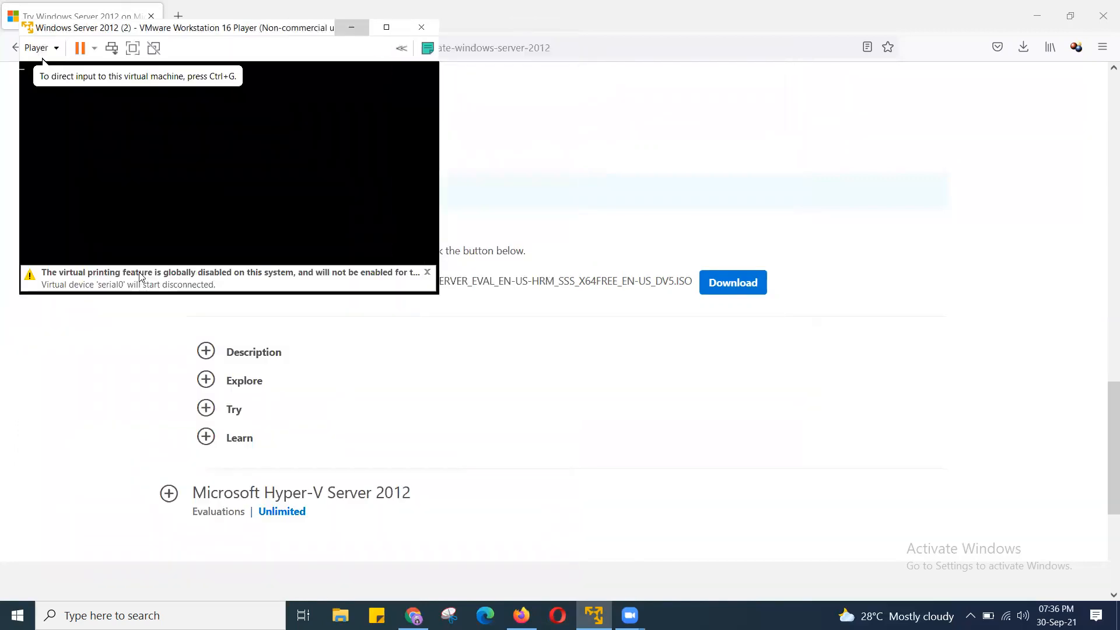
click(144, 246)
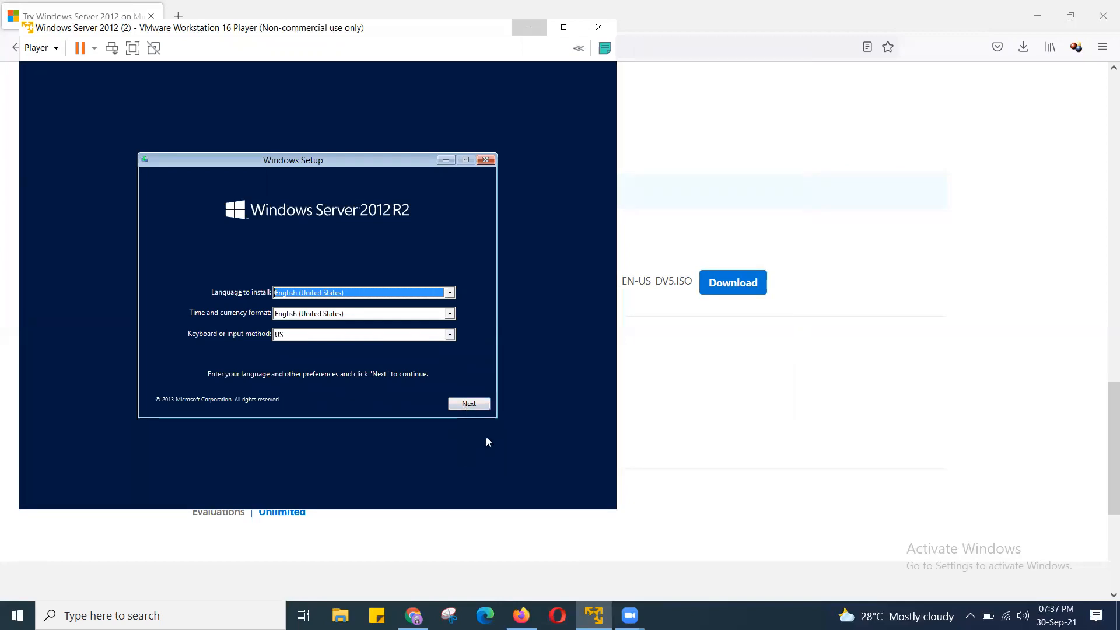
- Keep English (United States), start the install, and select Standard Evaluation (Server with a GUI)
click(469, 405)
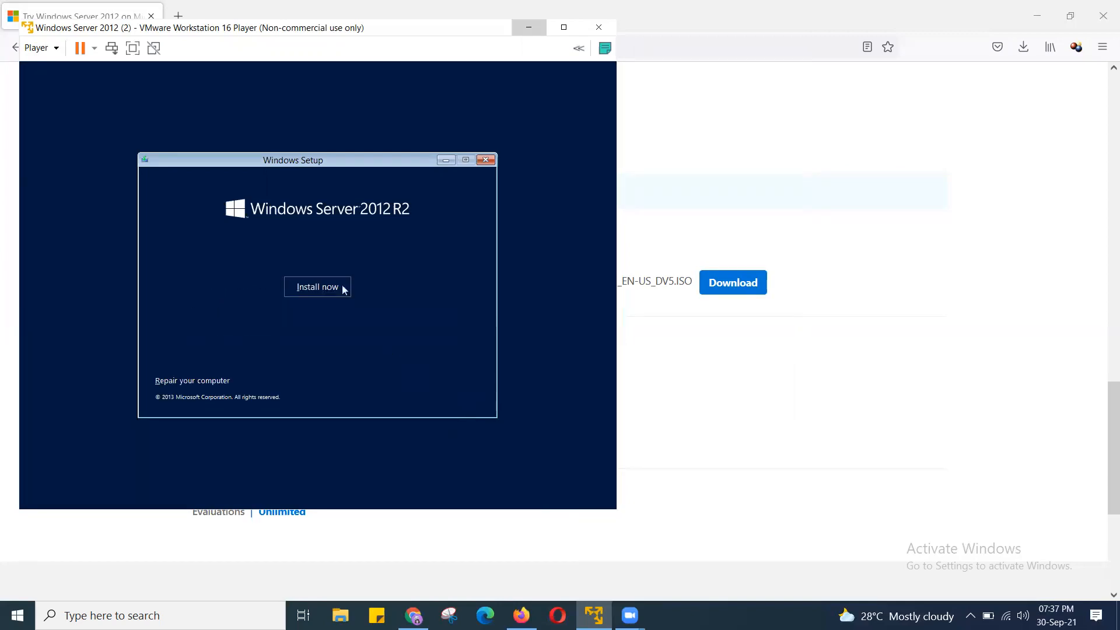
click(323, 288)
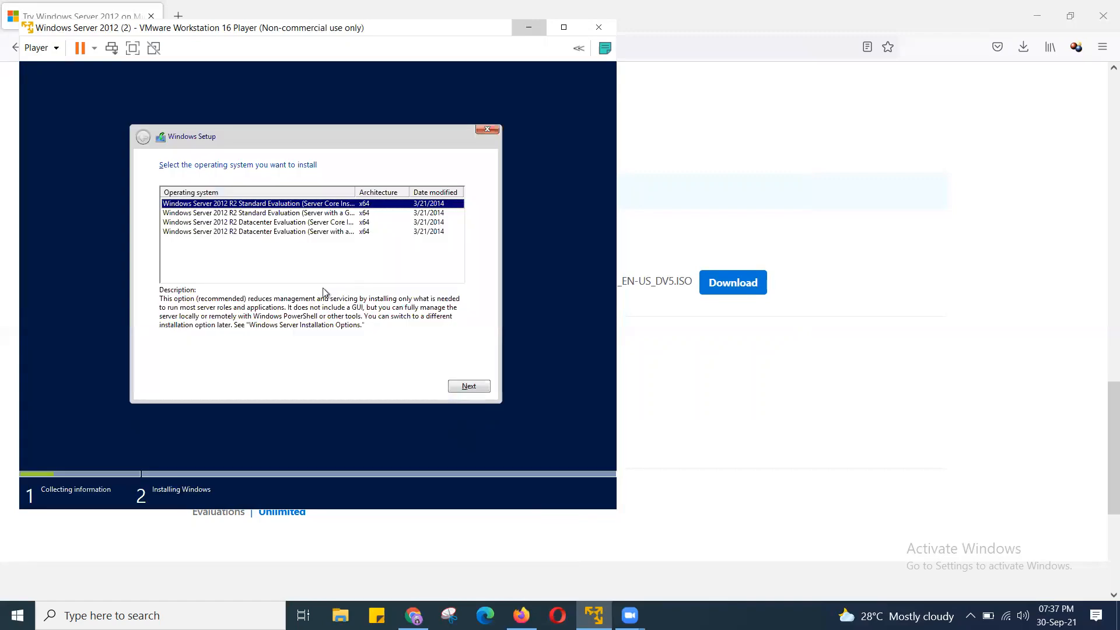
click(329, 215)
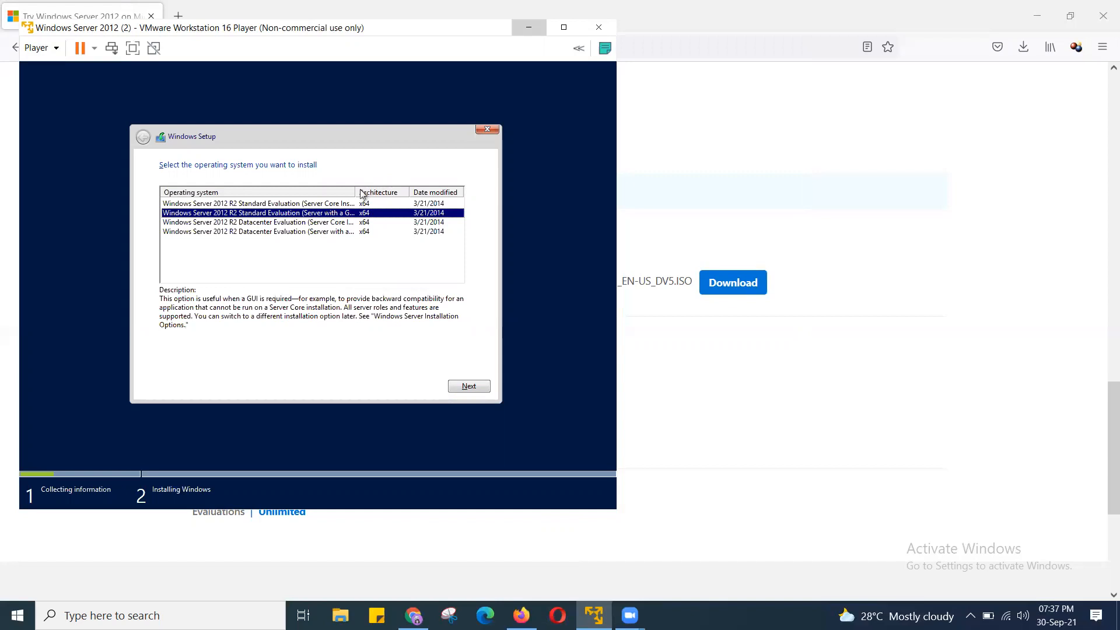
drag(357, 191, 385, 193)
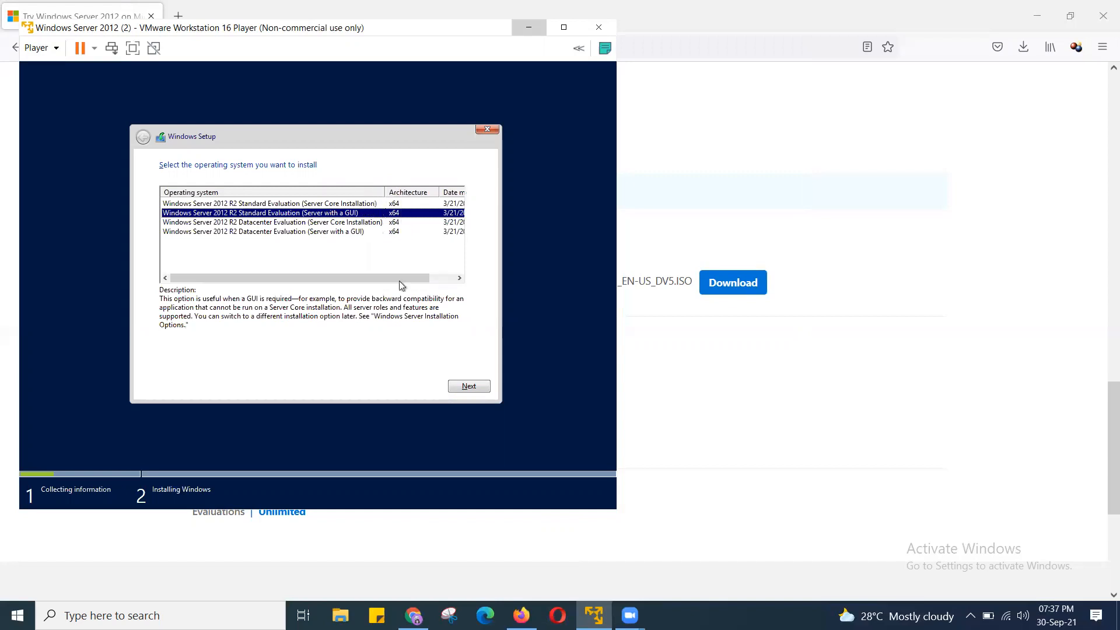
click(472, 388)
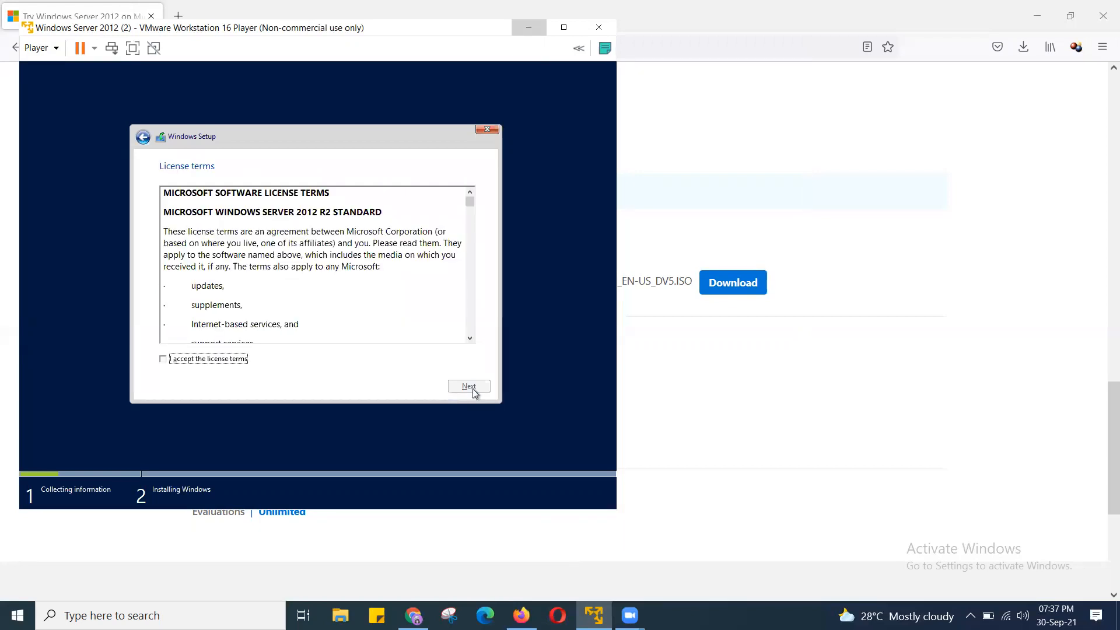
- Accept the license terms and choose the Custom (Windows only) installation
click(164, 360)
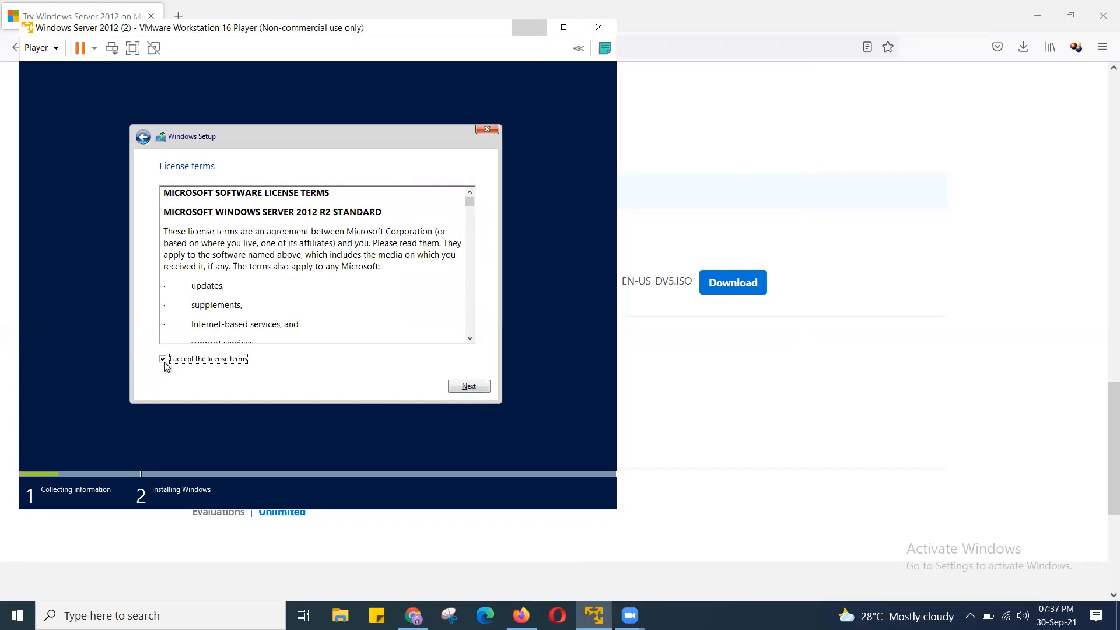
click(470, 388)
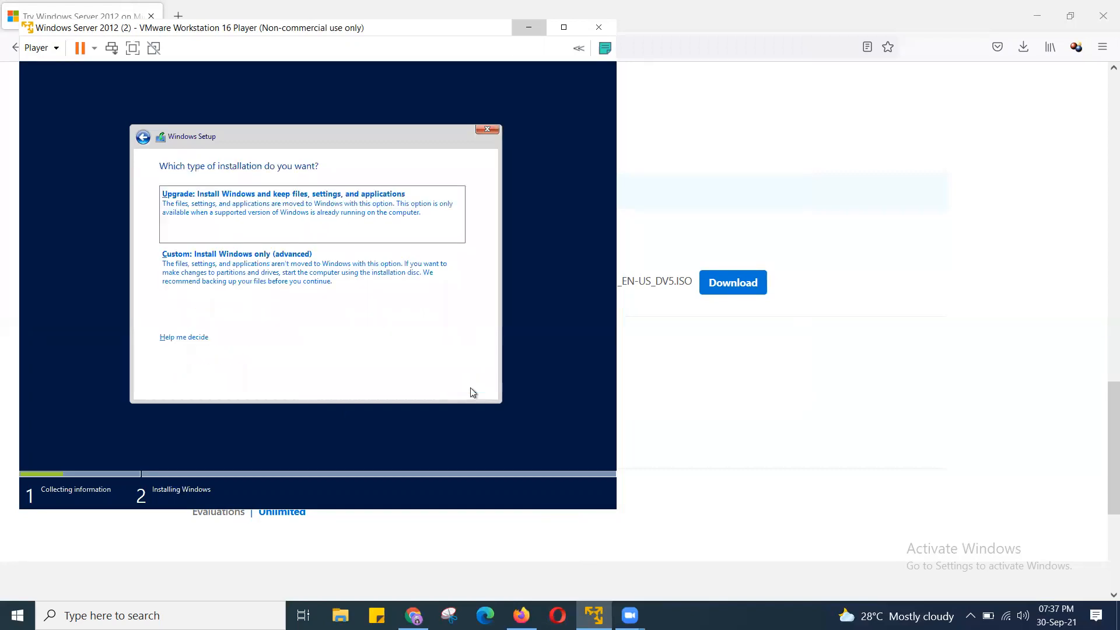
click(333, 269)
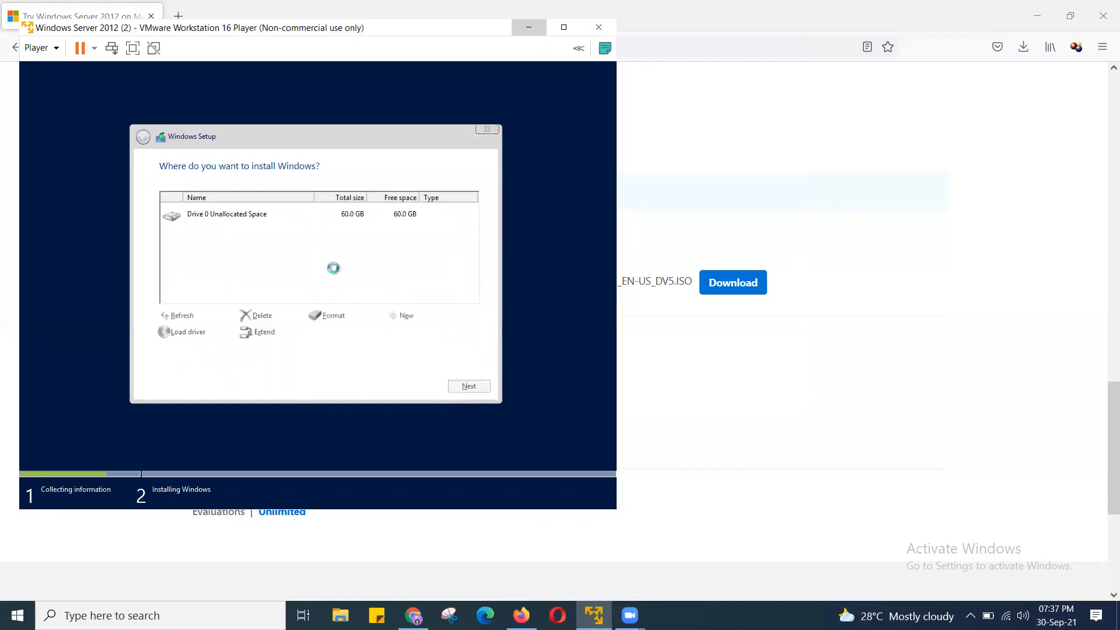
- Install Windows onto Drive 0's 60.0 GB unallocated space
click(468, 386)
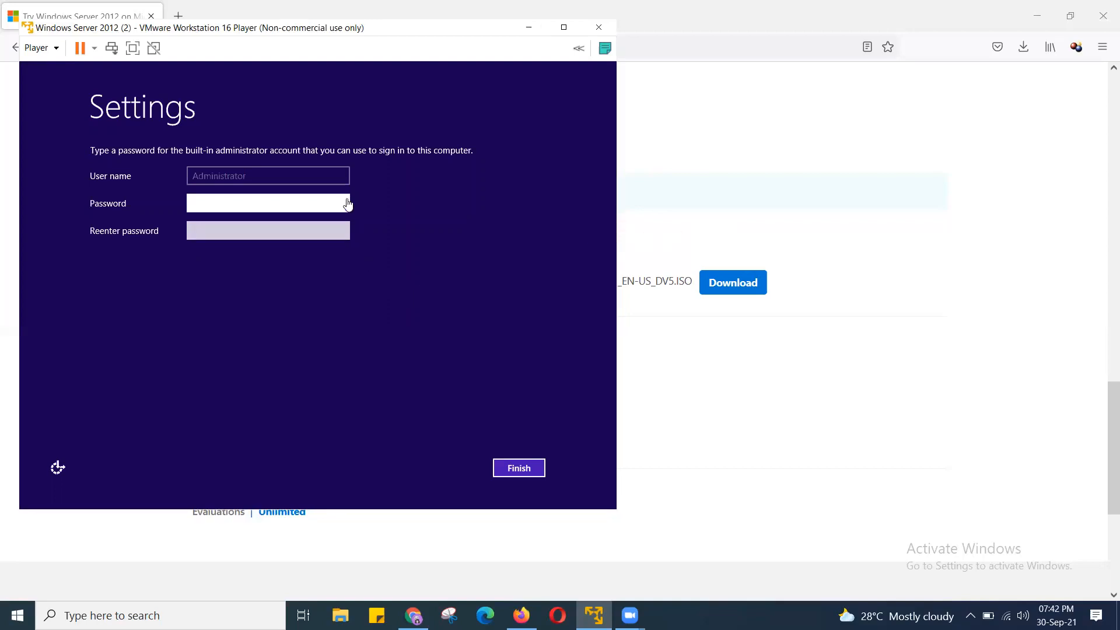
- Enter and confirm a short administrator password and submit it, which fails complexity requirements
click(317, 198)
text(•)
key(BackSpace)
text(•••)
key(BackSpace)
key(BackSpace)
key(BackSpace)
text(•••••)
click(253, 230)
text(••)
key(BackSpace)
key(BackSpace)
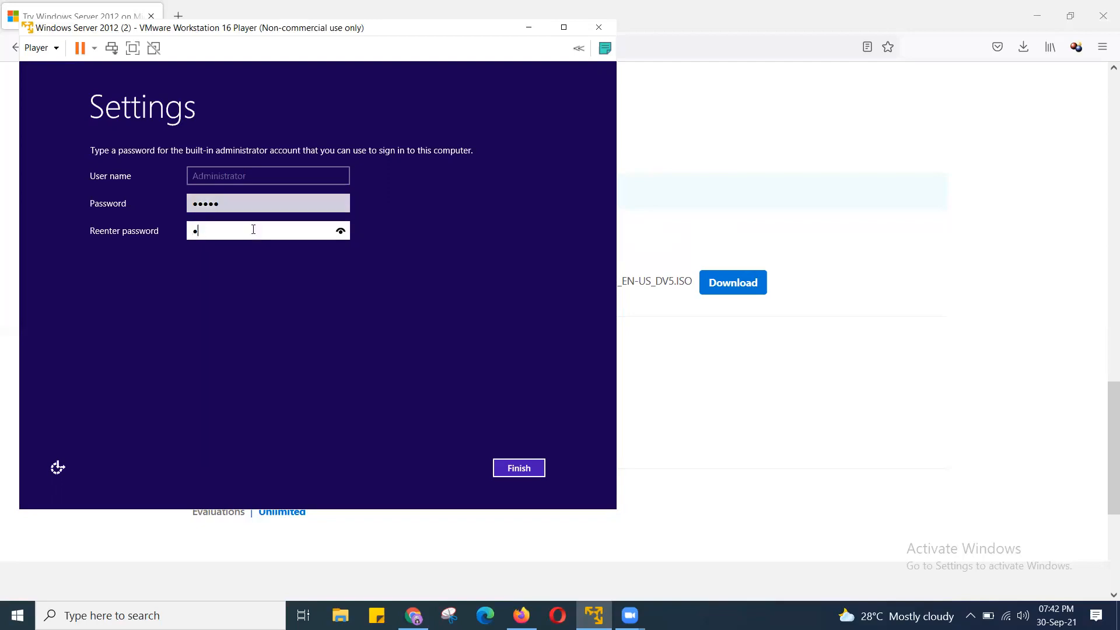
text(•••••)
click(341, 231)
click(524, 470)
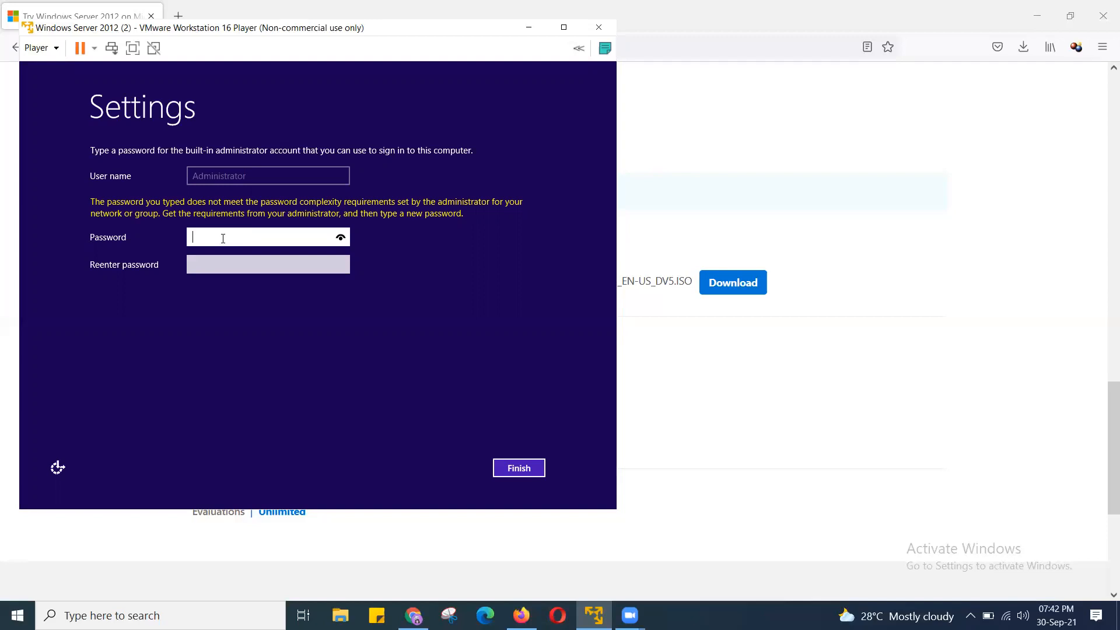
- Enter a 12-character complex administrator password in both fields and submit it
text(••••••••••••)
click(218, 265)
text(••••••••••••)
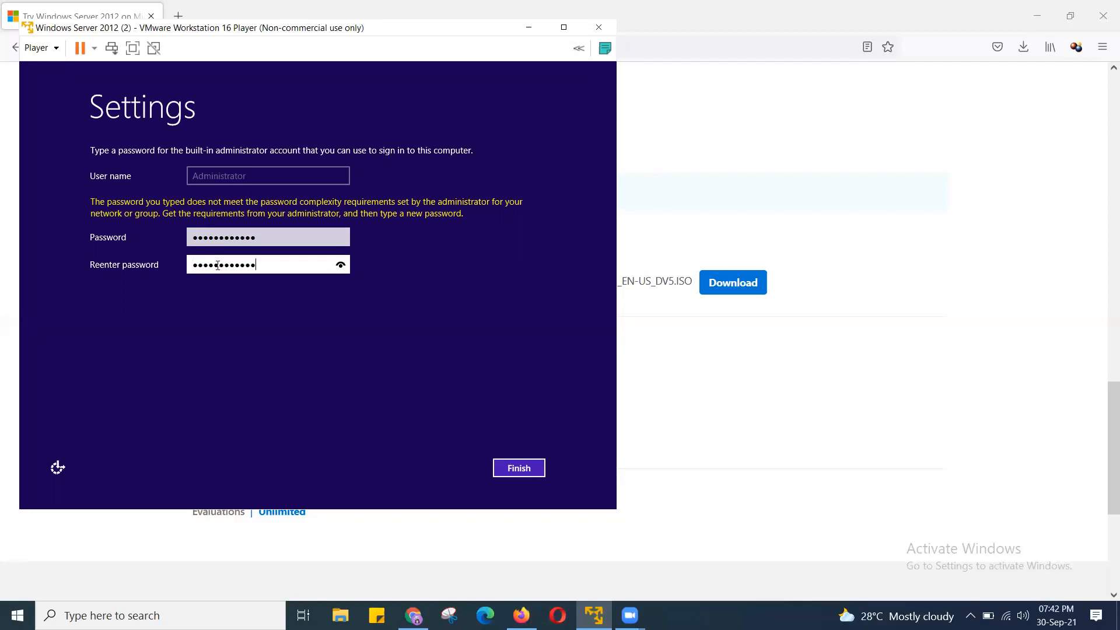
click(522, 467)
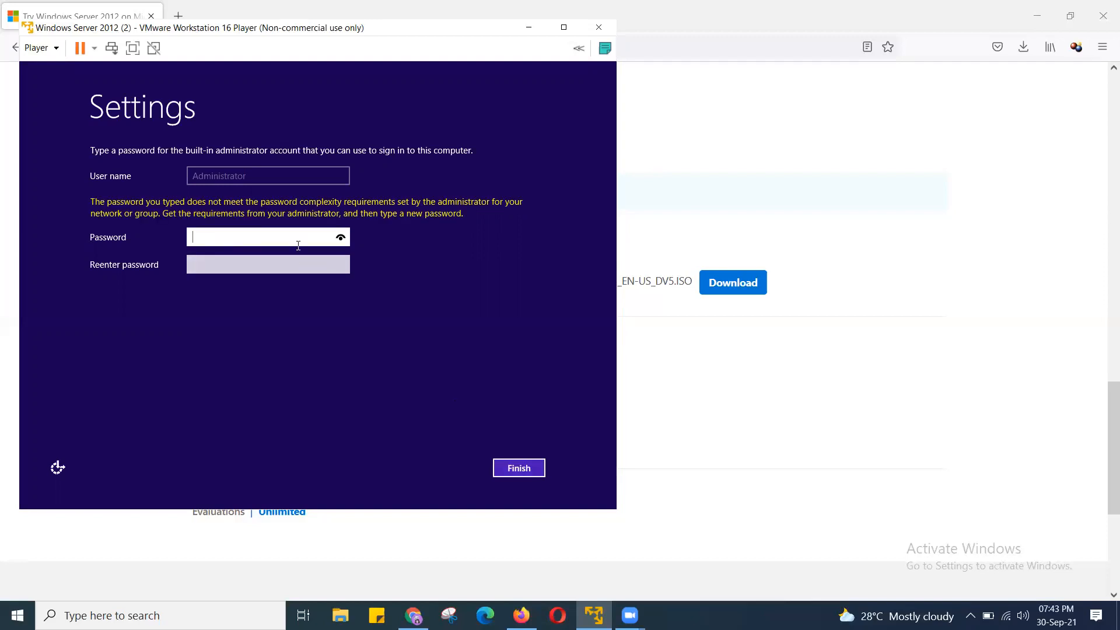
- Re-enter a matching complex password in both fields and submit with Enter
text(•••••••••••)
click(267, 265)
text(•••••••)
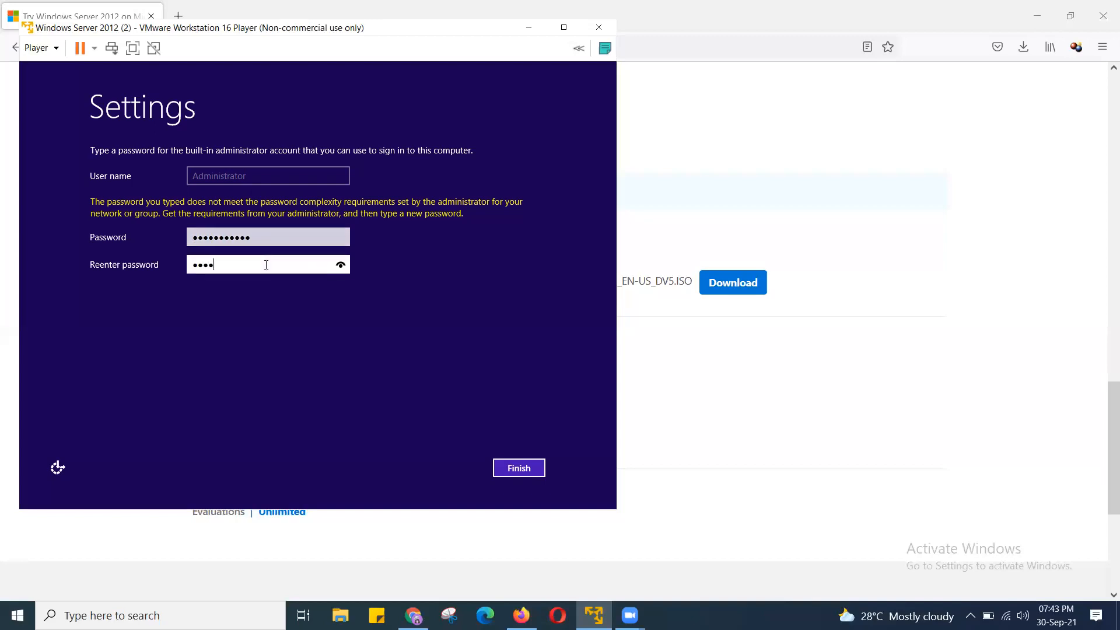
text(••••)
key(Return)
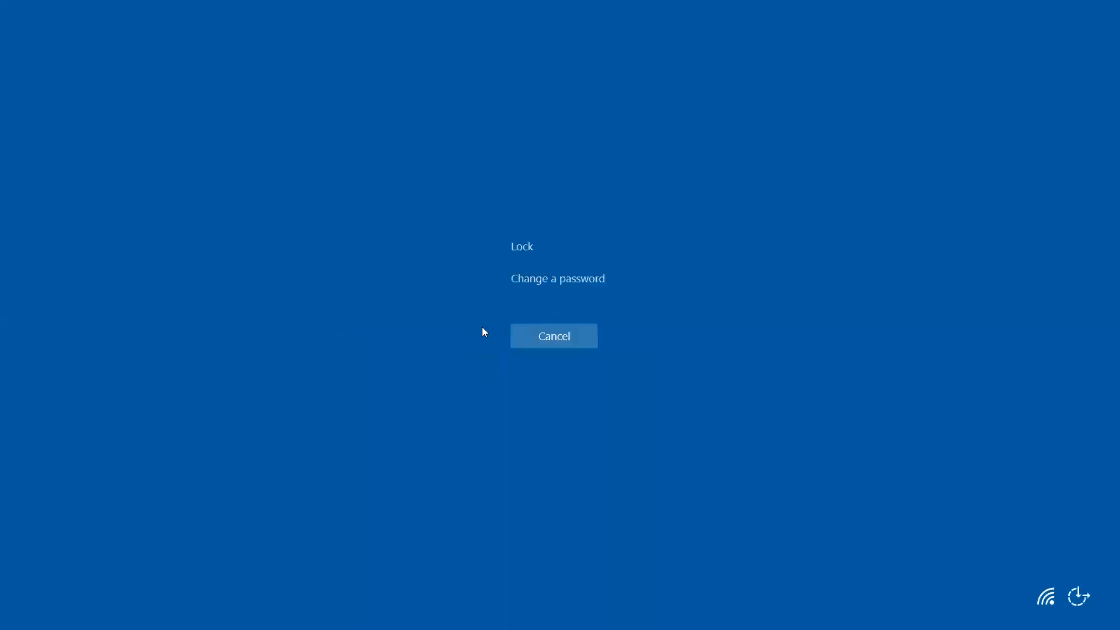
- Dismiss the security options screen and try signing in as Administrator with the password; it's rejected as incorrect
click(545, 334)
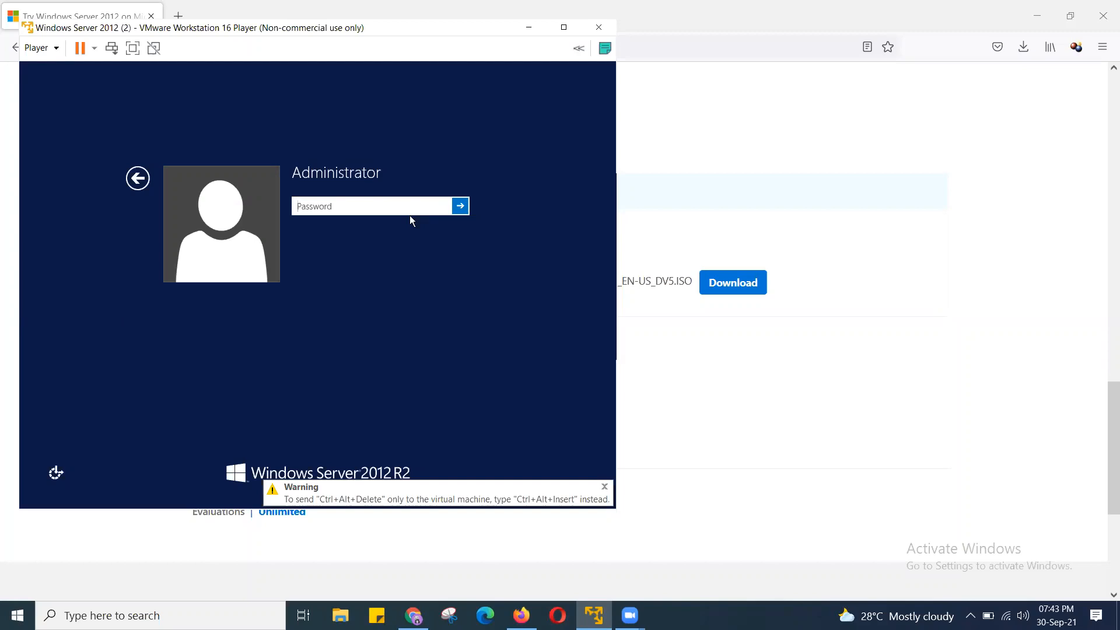
text(P)
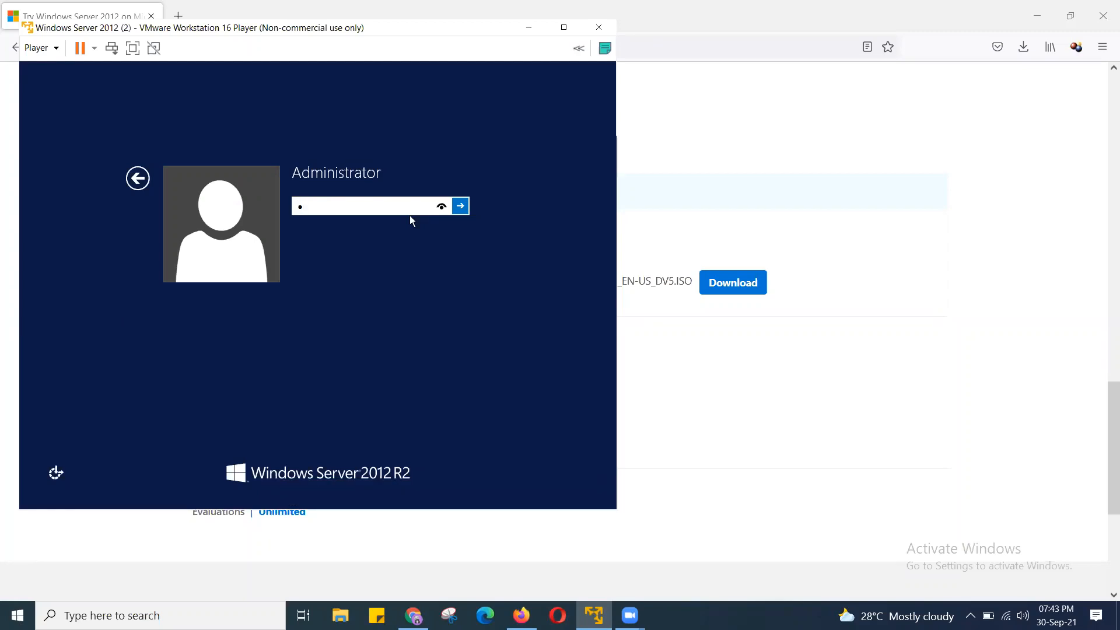
text(@ssw0rd@123)
key(Return)
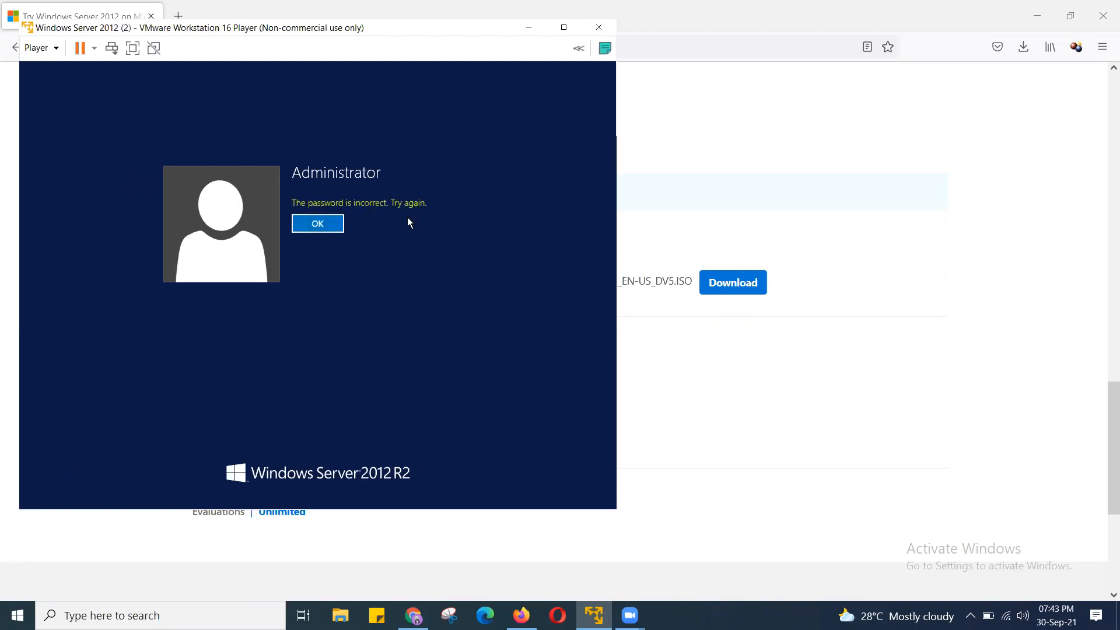
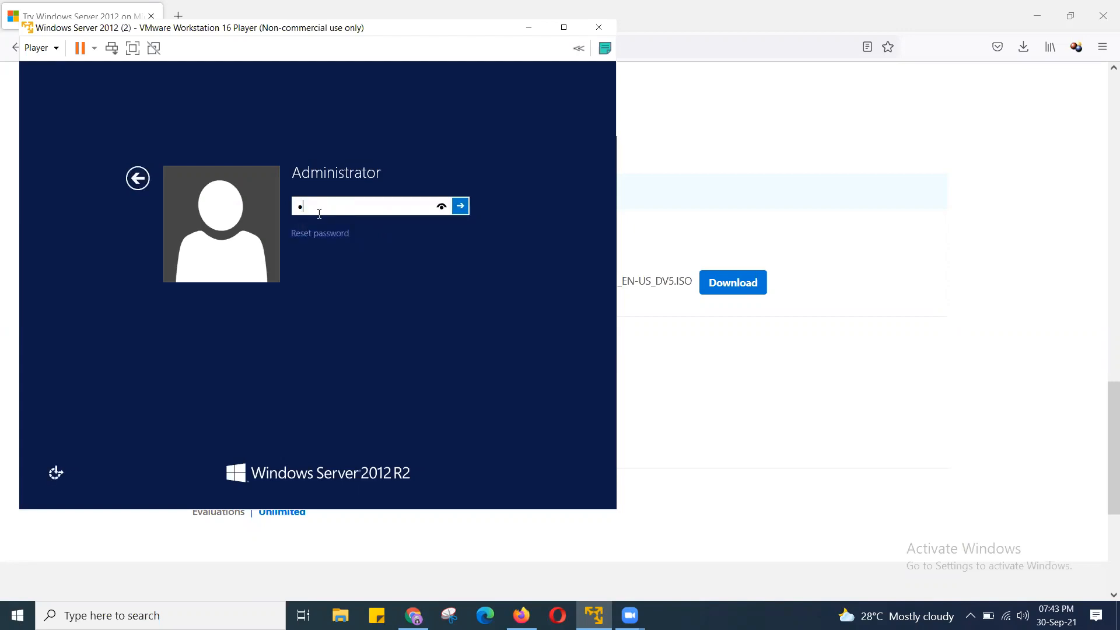
- Sign in as Administrator; after the incorrect-password message, retype the password to reach the desktop
text(ord1234)
key(Return)
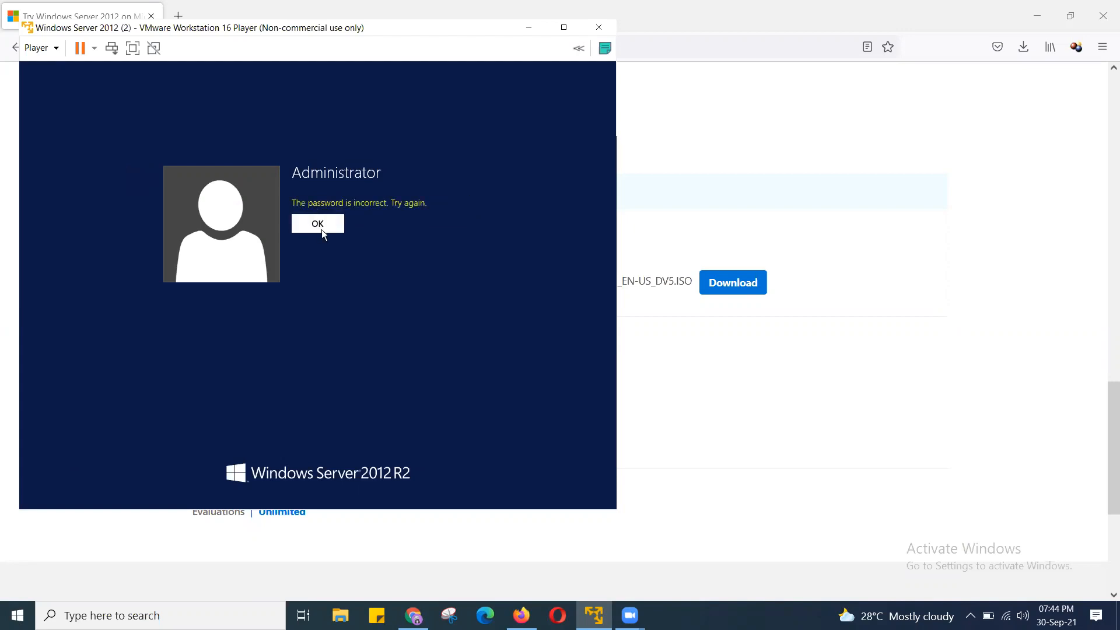
click(324, 234)
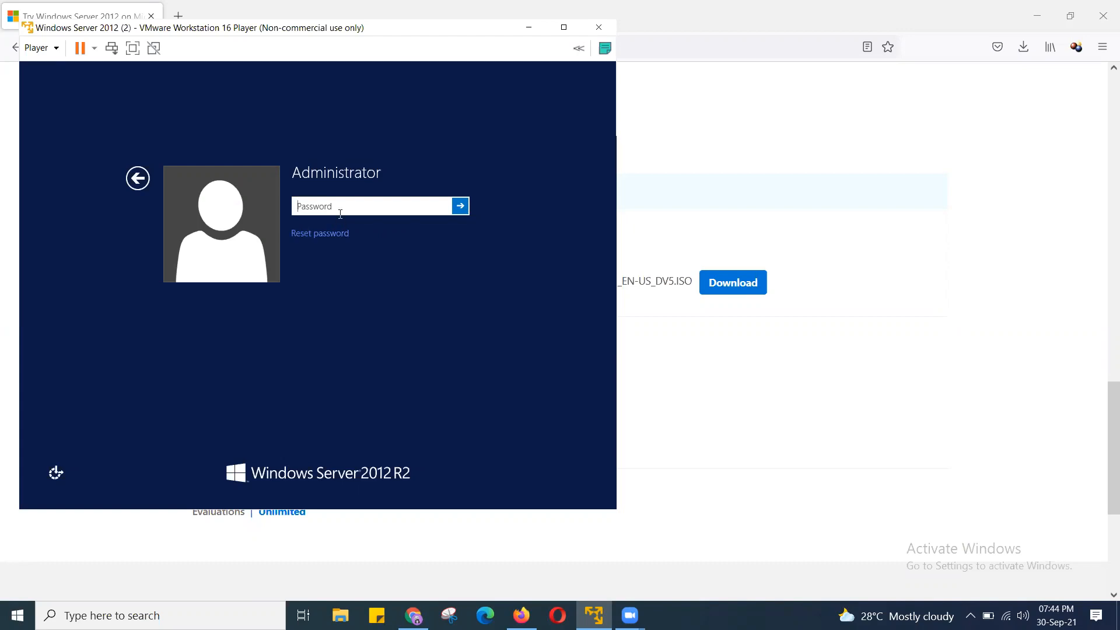
text(Password123)
key(Return)
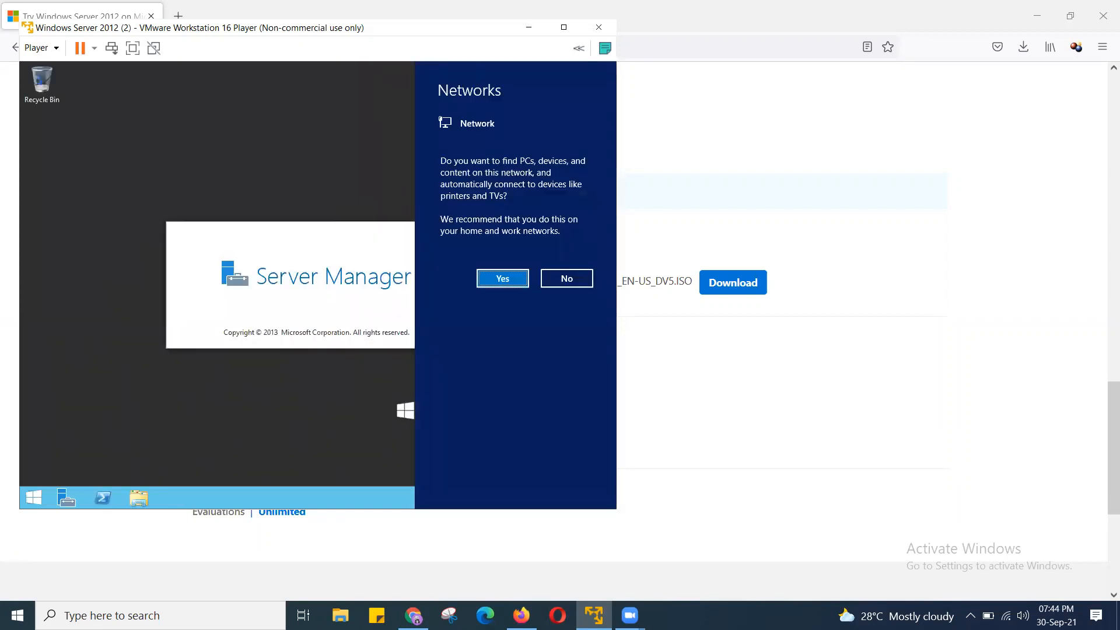
- Answer Yes to finding PCs and devices on this network, then close the prompt
click(504, 283)
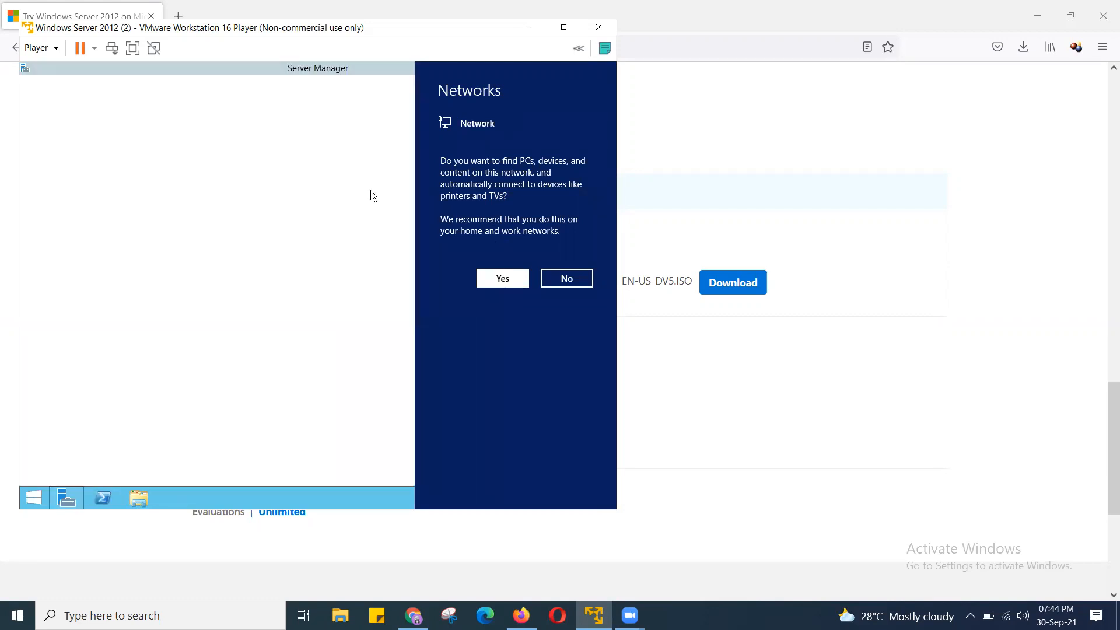
click(502, 277)
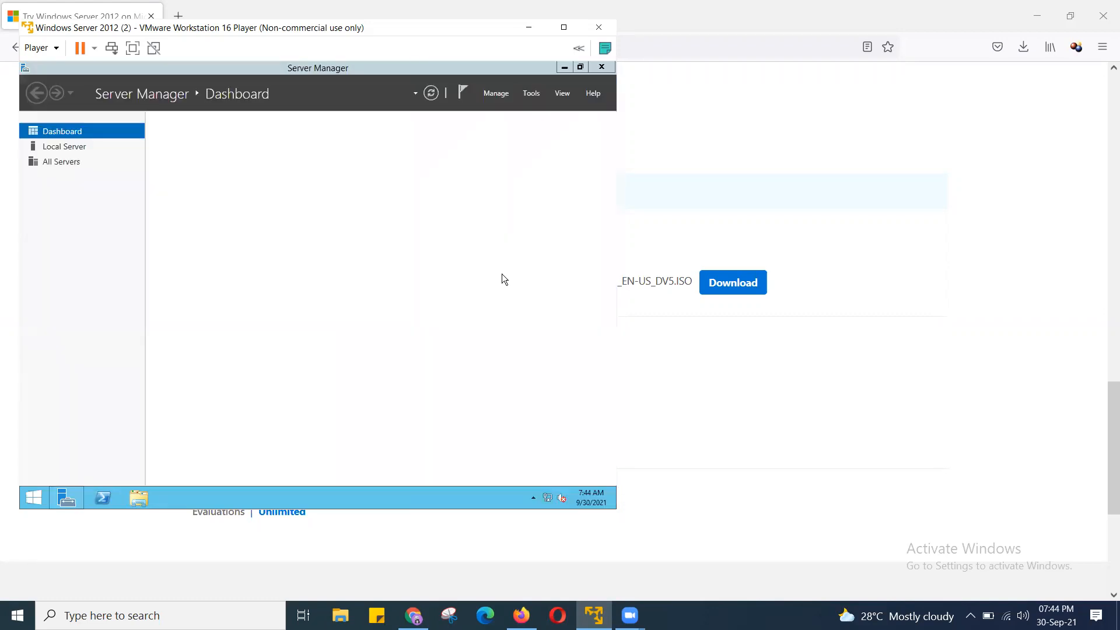